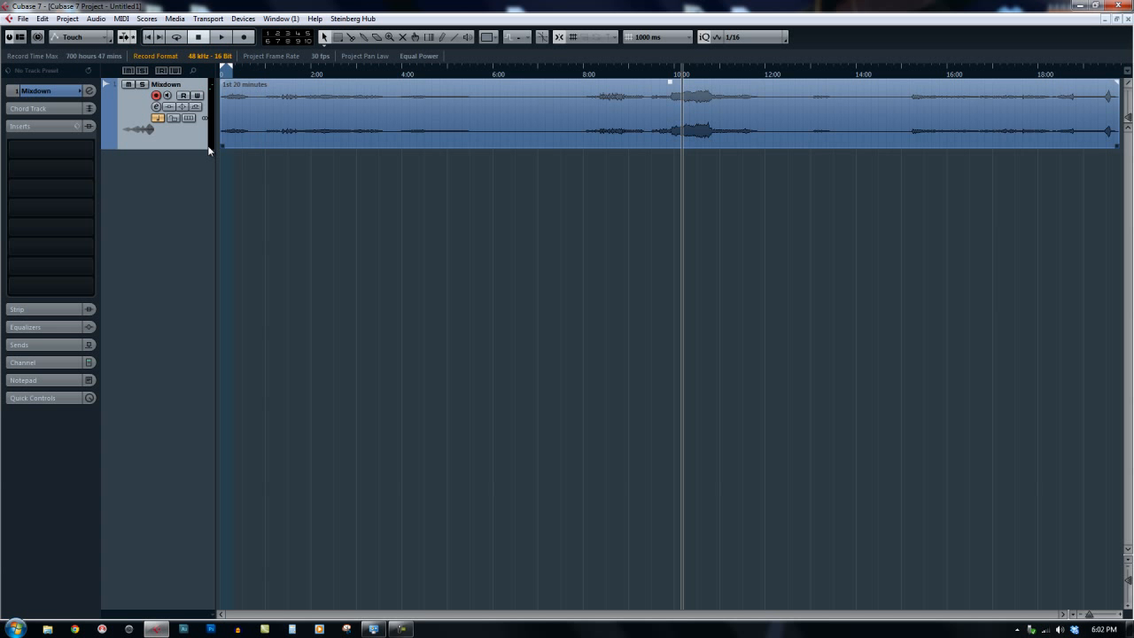
Step: Enlarge the Mixdown track and split its audio event in the silent gaps at about 0:50, 3:45 and 7:50
left_click_drag(170, 148, 170, 302)
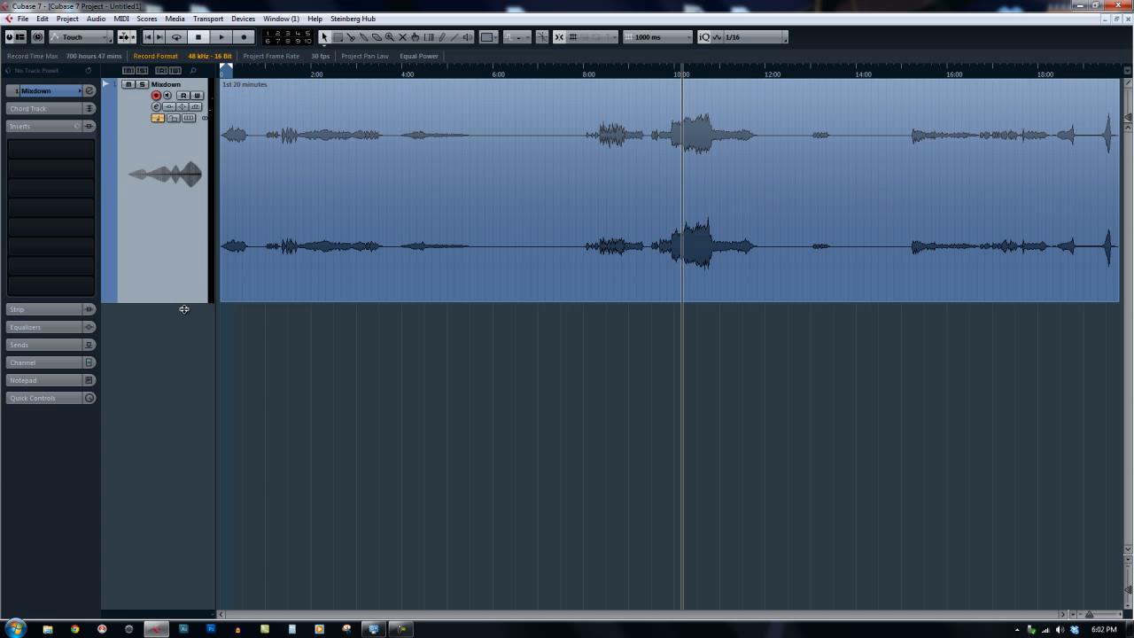
left_click(257, 171, "alt")
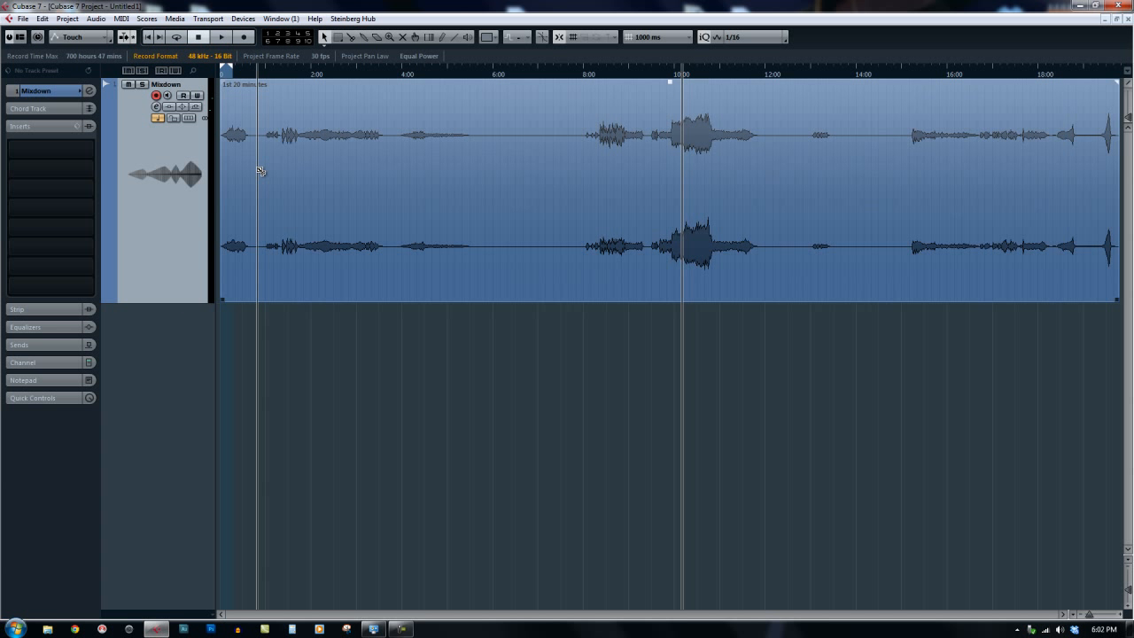
left_click(390, 156, "alt")
left_click(578, 155, "alt")
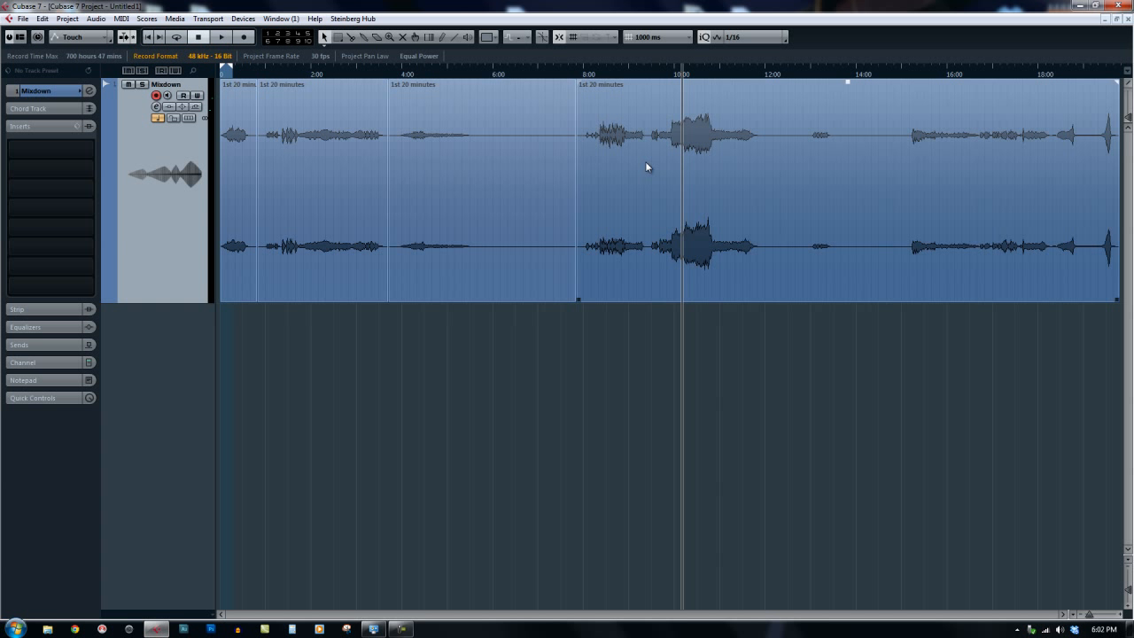
Step: Check the four sections made so far on the Mixdown track by selecting them one after another
left_click(235, 245)
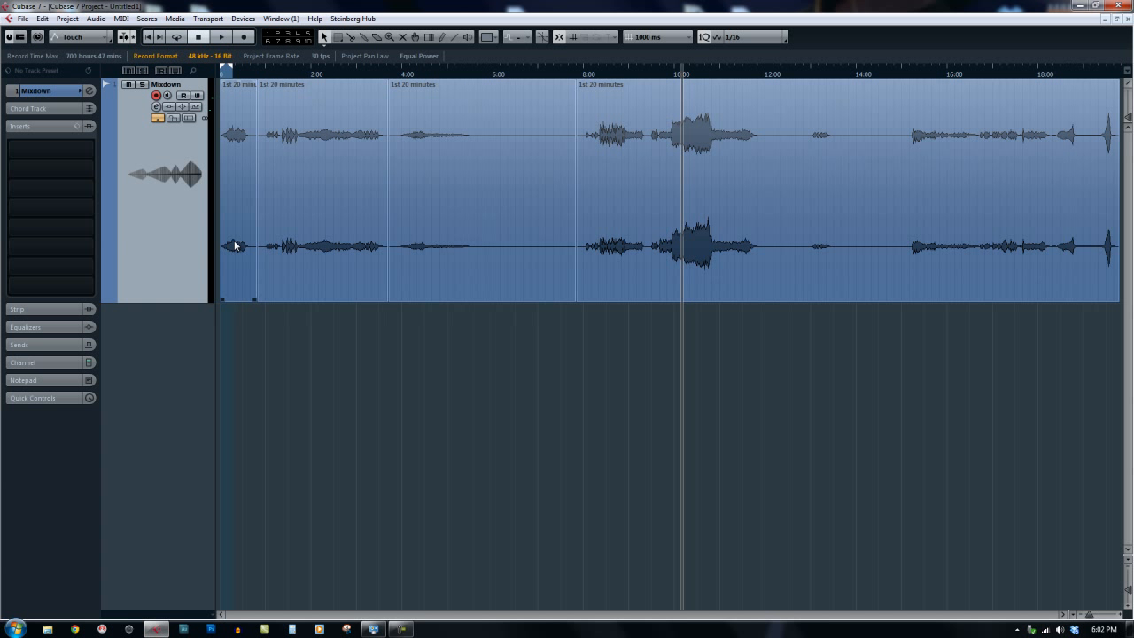
left_click(302, 266)
left_click(432, 199)
left_click(246, 163)
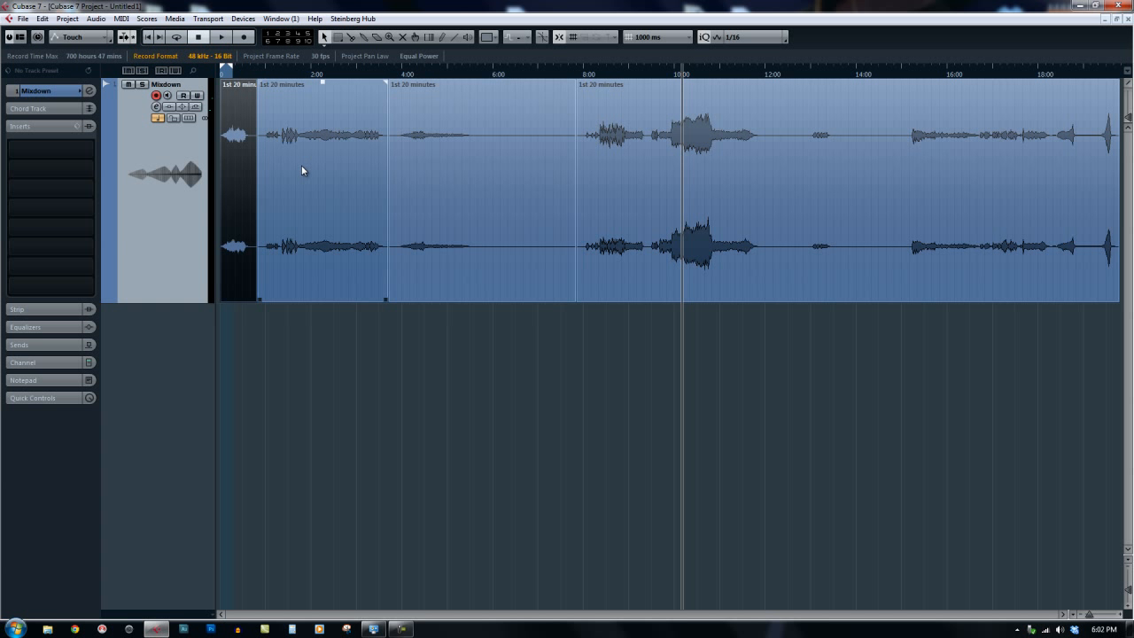
left_click(301, 167)
left_click(438, 171)
left_click(663, 159)
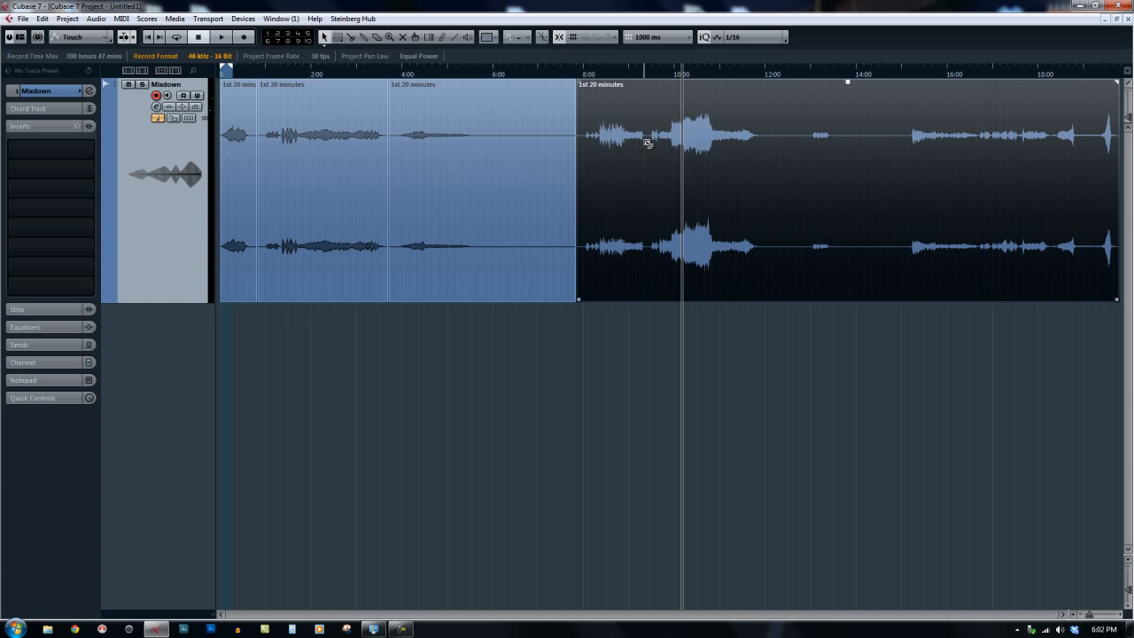
Step: Split the last section in the silent gaps at about 9:25, 12:45, 14:50 and 19:05
left_click(650, 146, "alt")
left_click(801, 155, "alt")
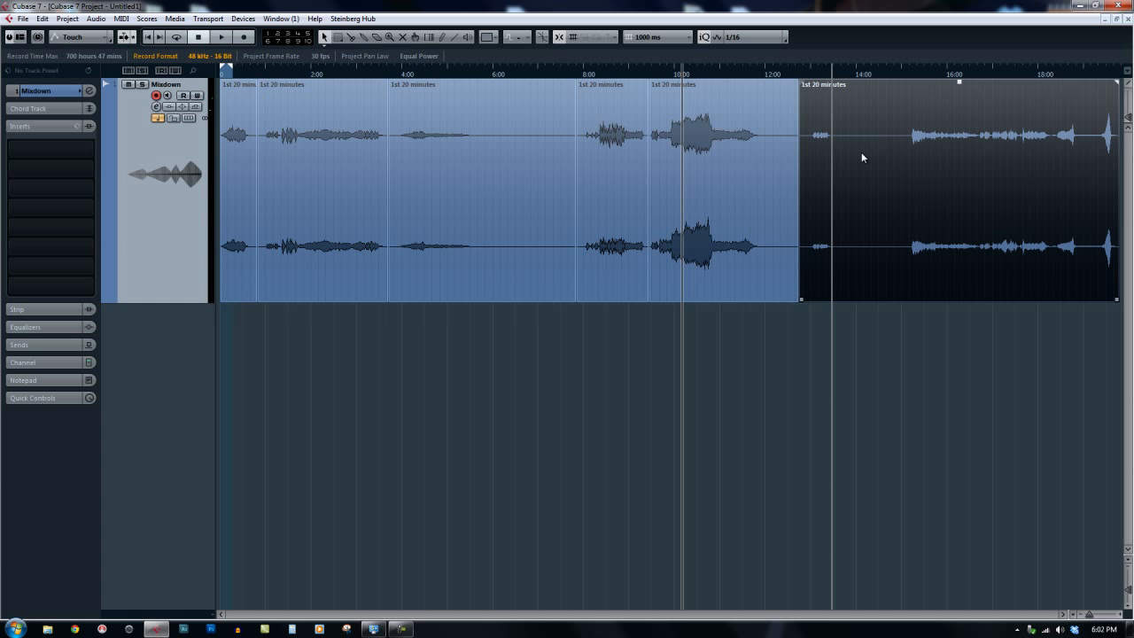
left_click(891, 152, "alt")
left_click(1087, 150, "alt")
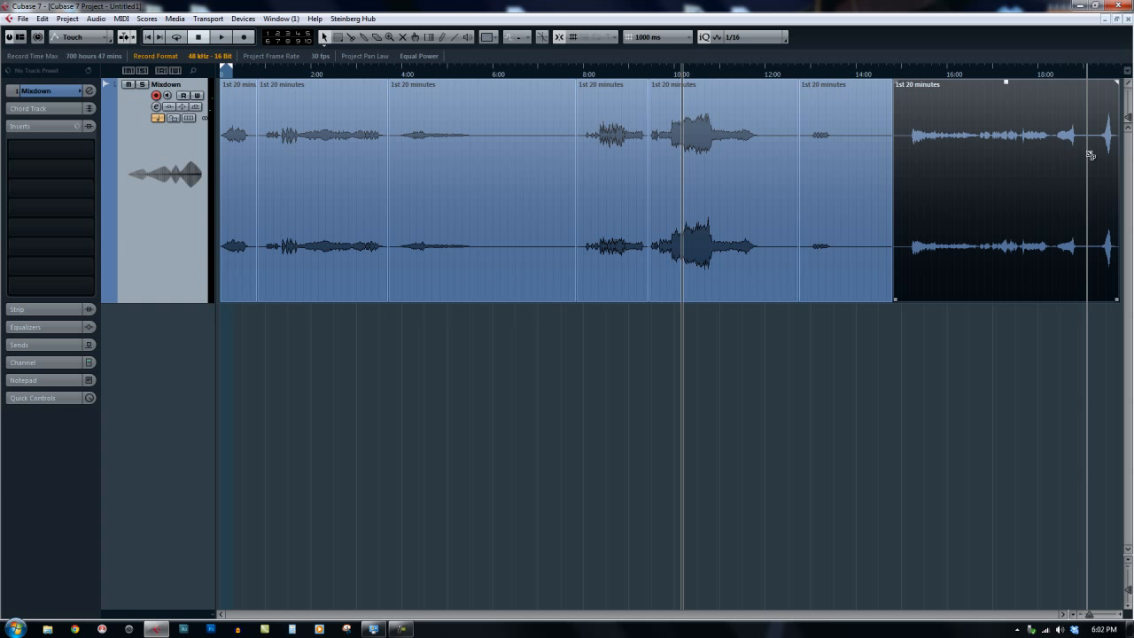
Step: Review all eight sections of the split recording from first to last, leaving none selected
left_click(1056, 384)
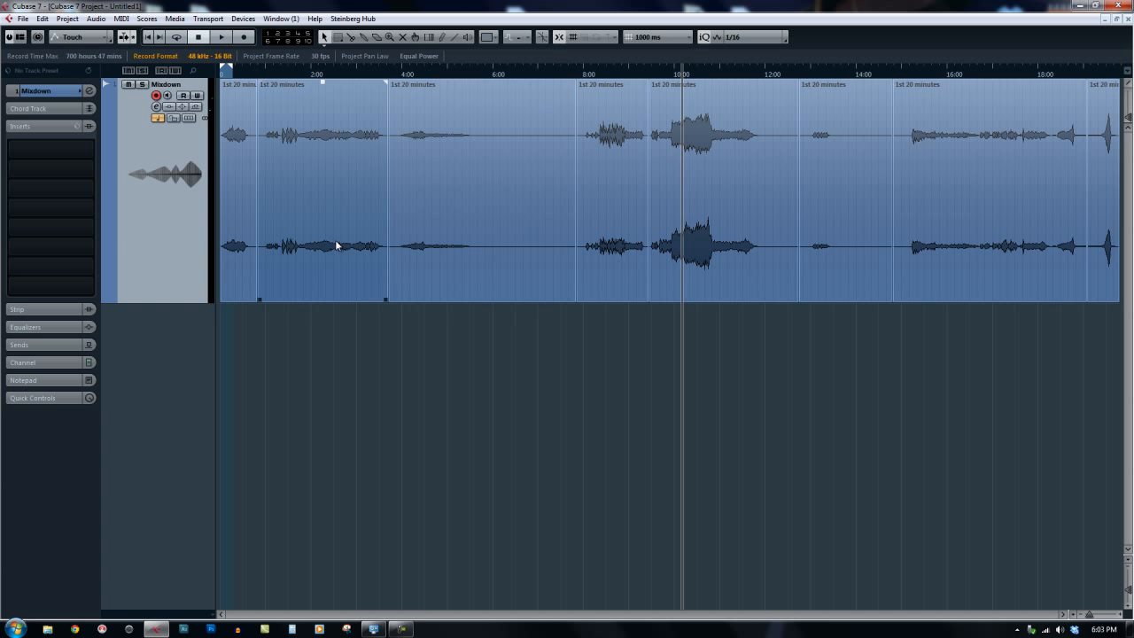
left_click(249, 287)
left_click(328, 274)
left_click(483, 269)
left_click(597, 271)
left_click(733, 266)
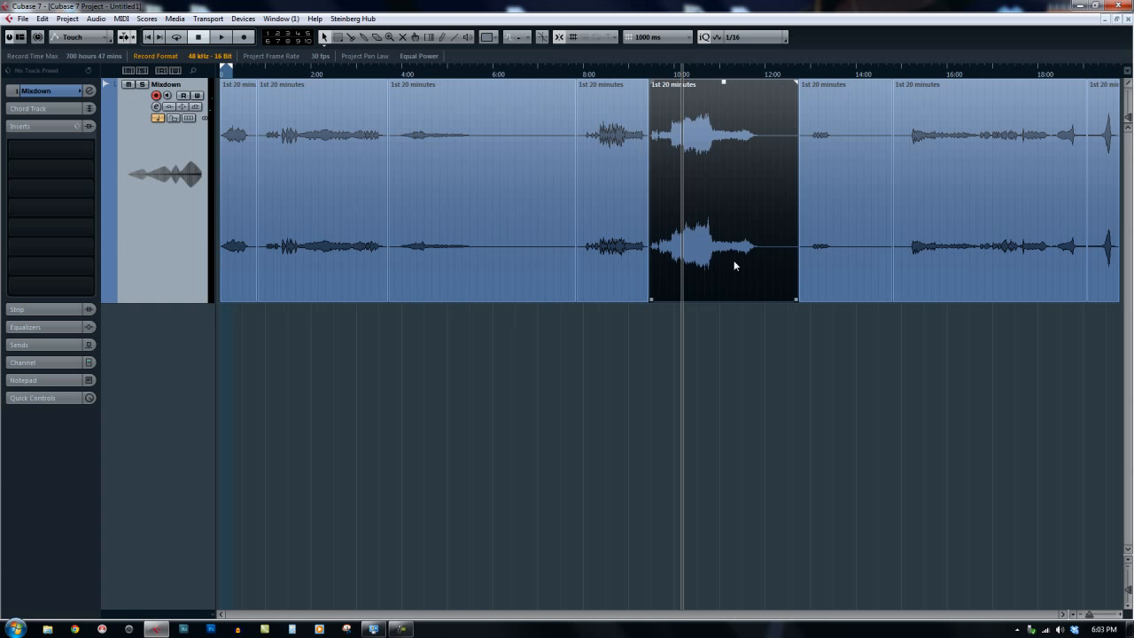
left_click(841, 263)
left_click(988, 262)
left_click(1107, 264)
left_click(889, 349)
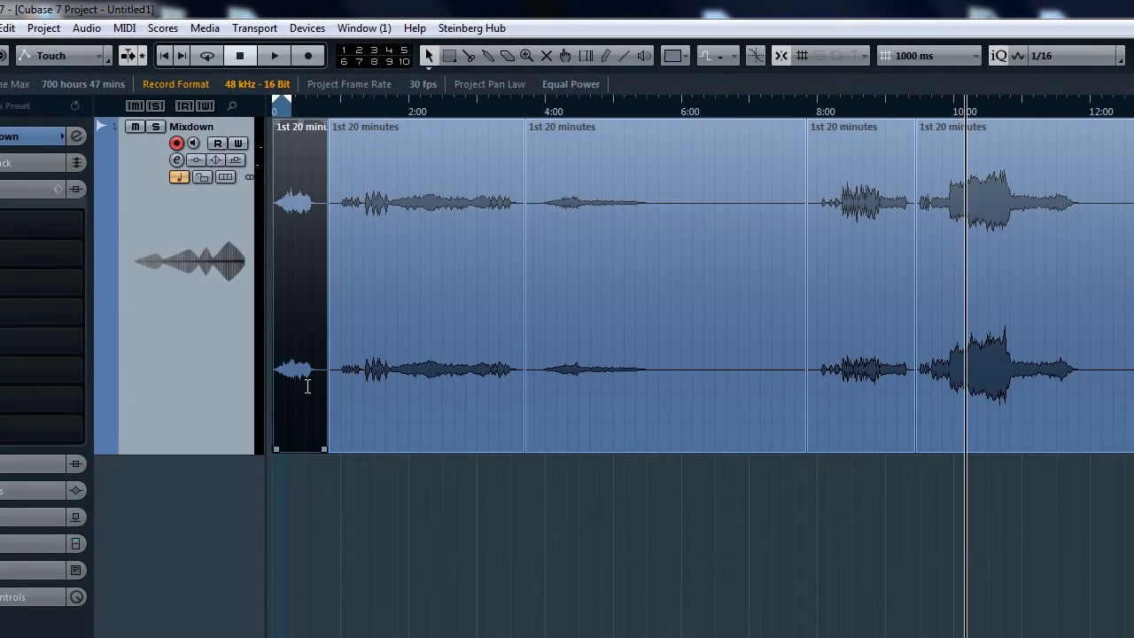
Step: Open the first audio event in the Sample Editor
double_click(243, 266)
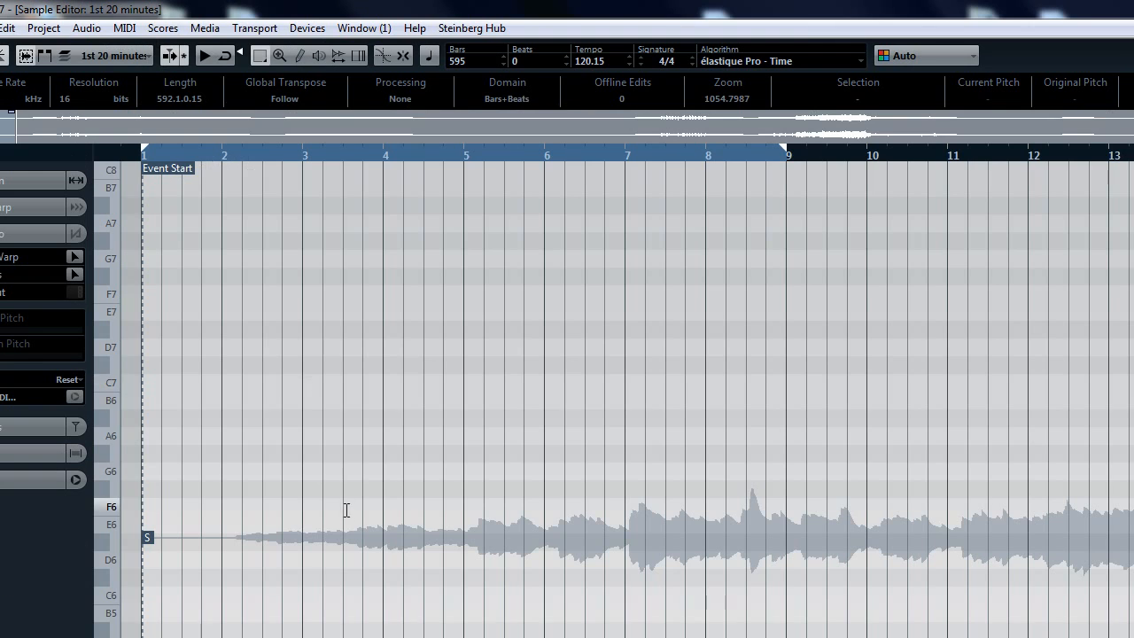
double_click(347, 510)
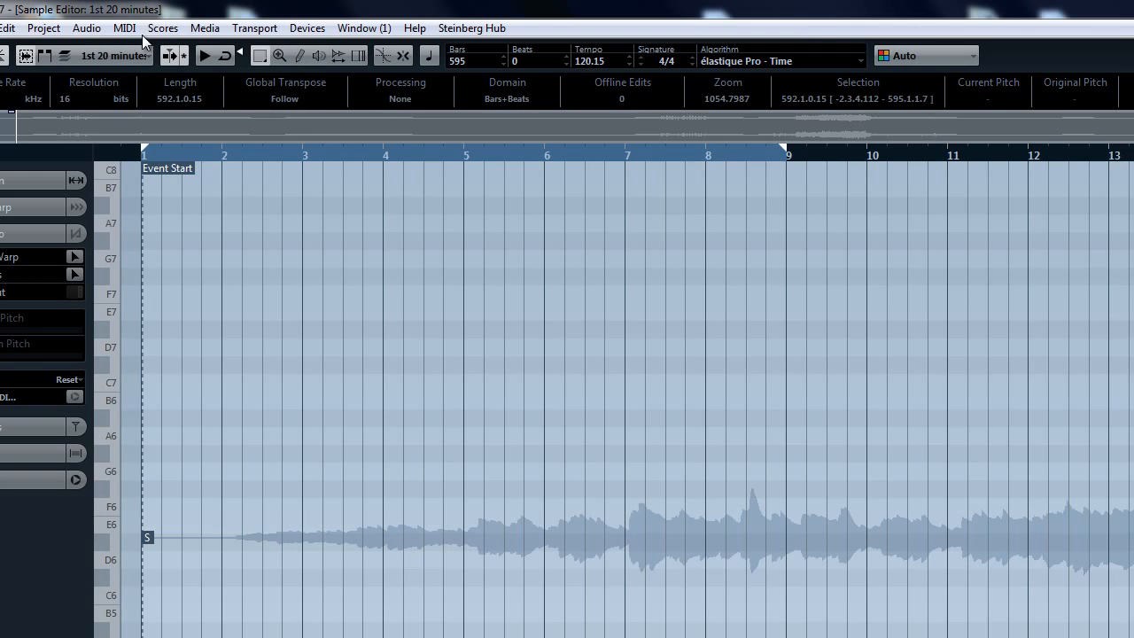
left_click(44, 28)
mouse_move(71, 33)
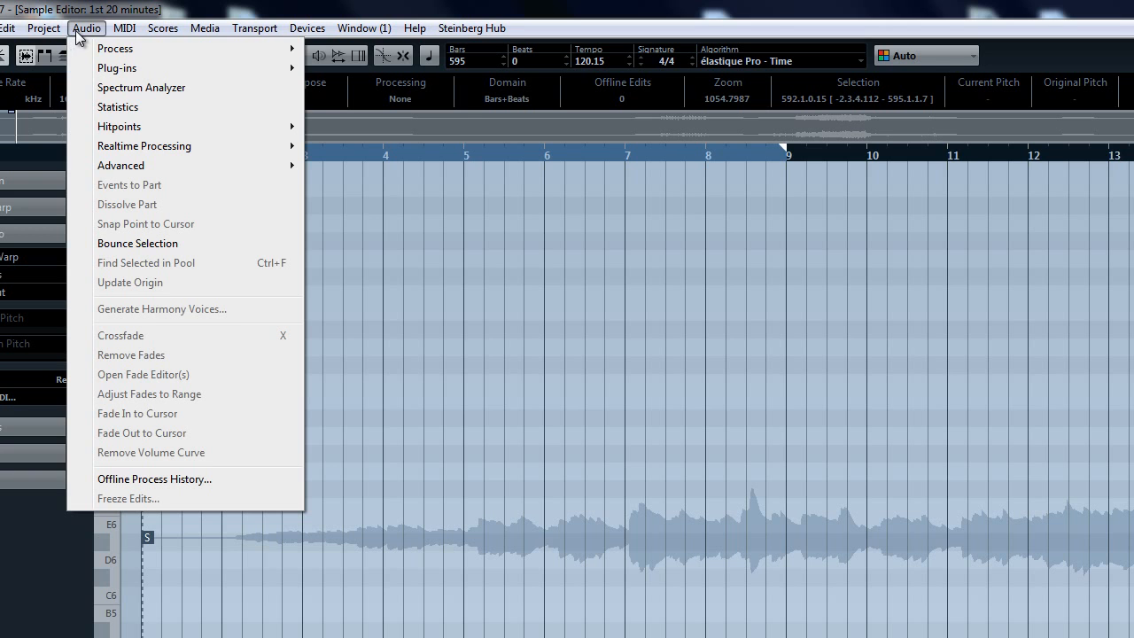
mouse_move(138, 52)
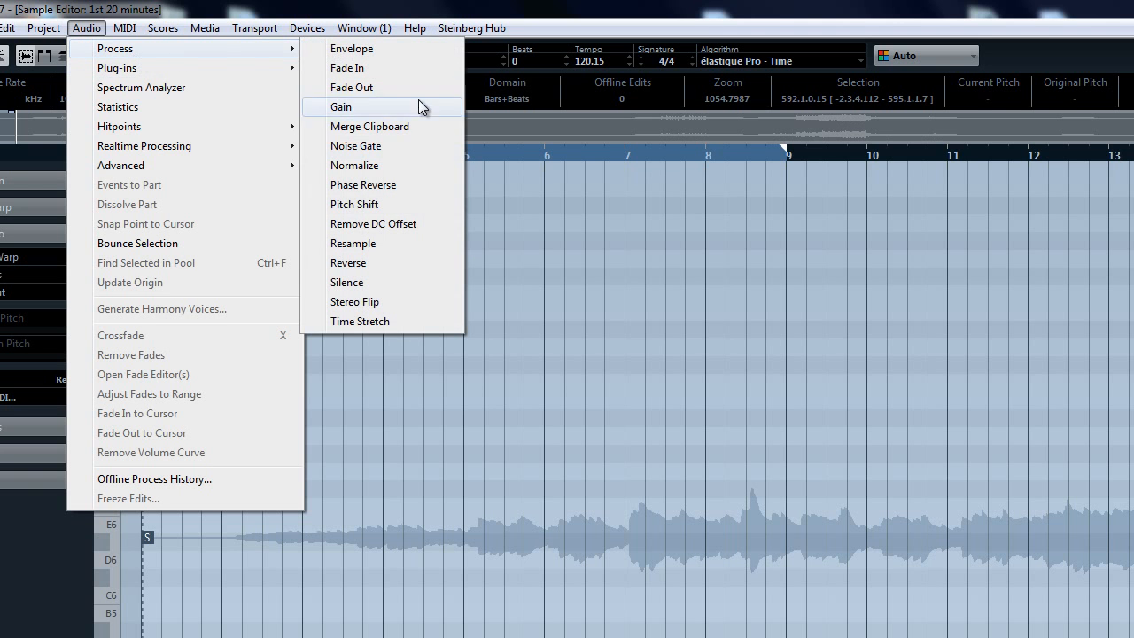
left_click(398, 173)
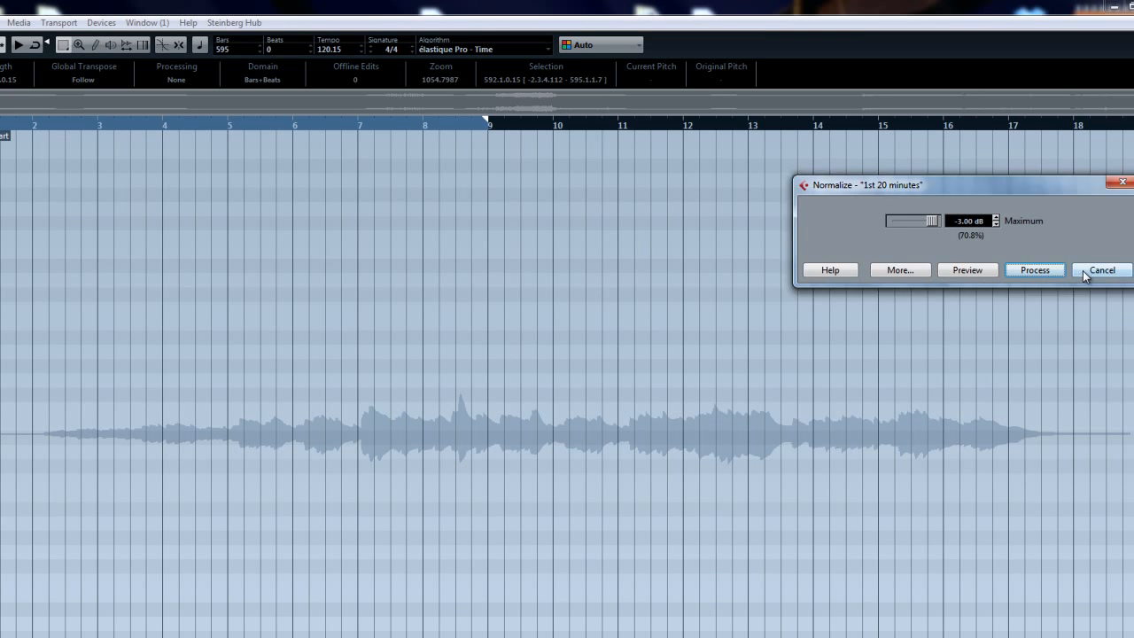
left_click(1099, 270)
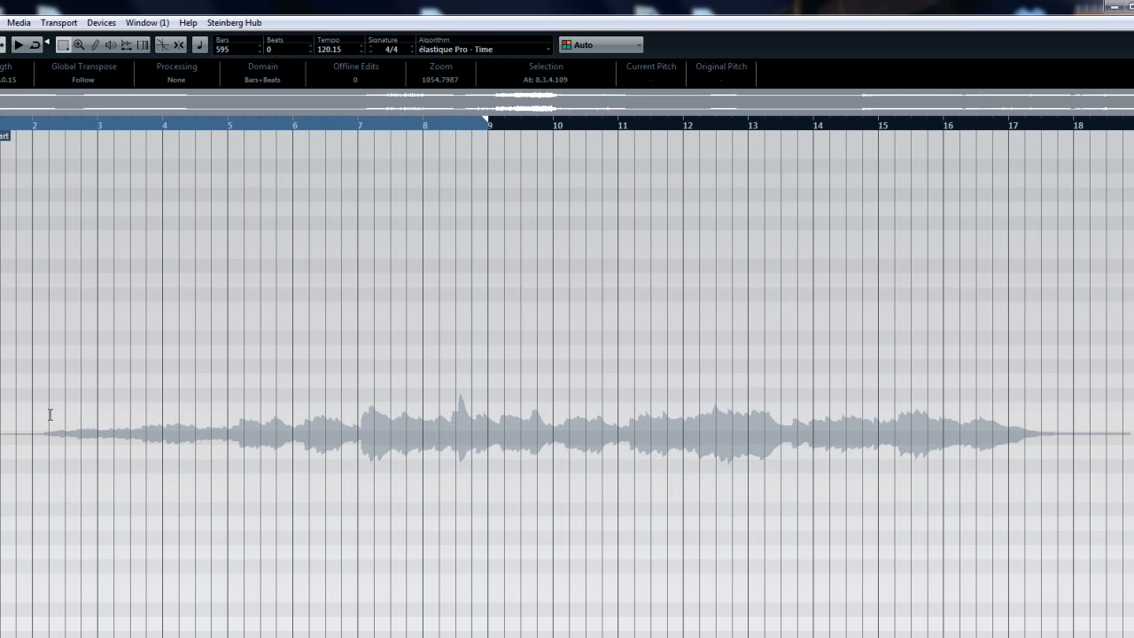
Step: Select only the first event's audio, about bar 1.4 to 19.4, normalize it to -3.00 dB and return to the project window
left_click_drag(50, 415, 1083, 522)
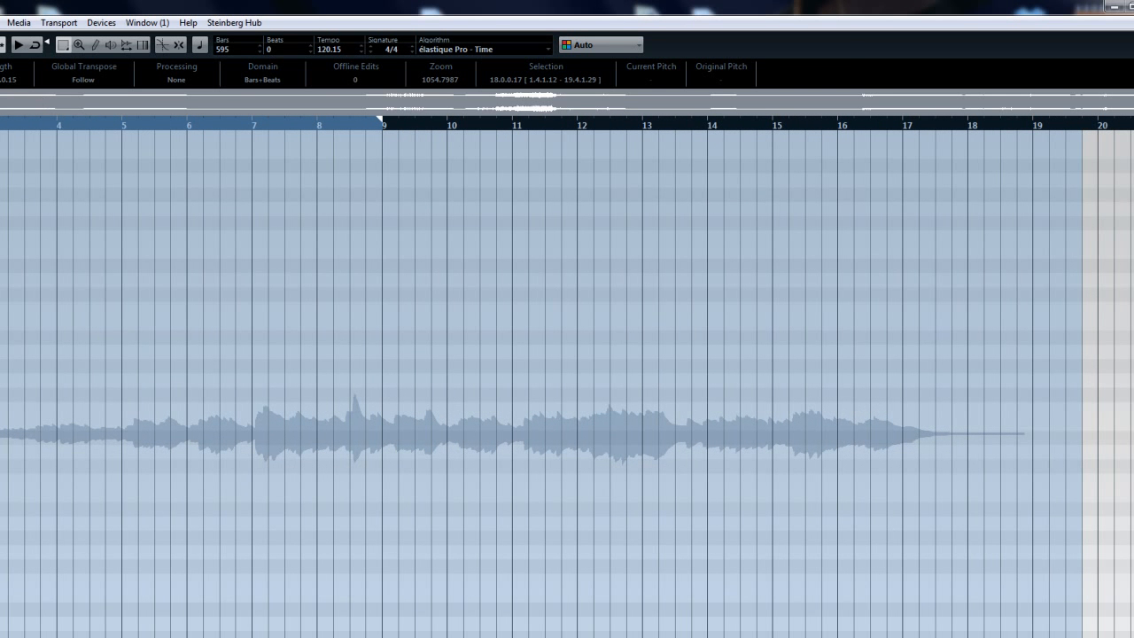
left_click(0, 23)
mouse_move(53, 39)
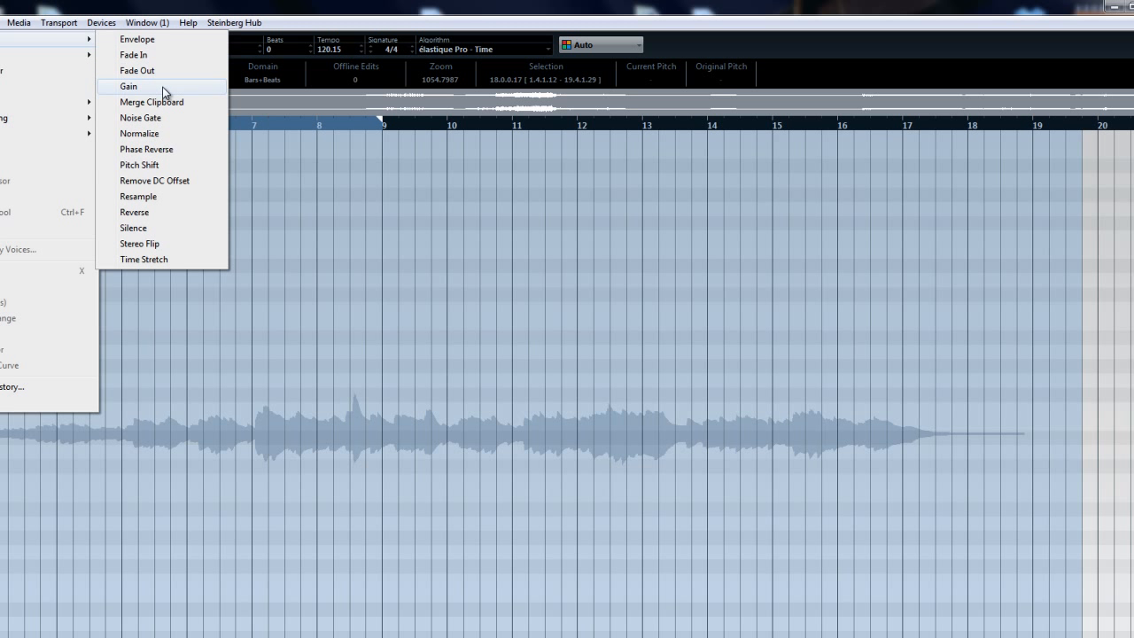
left_click(165, 131)
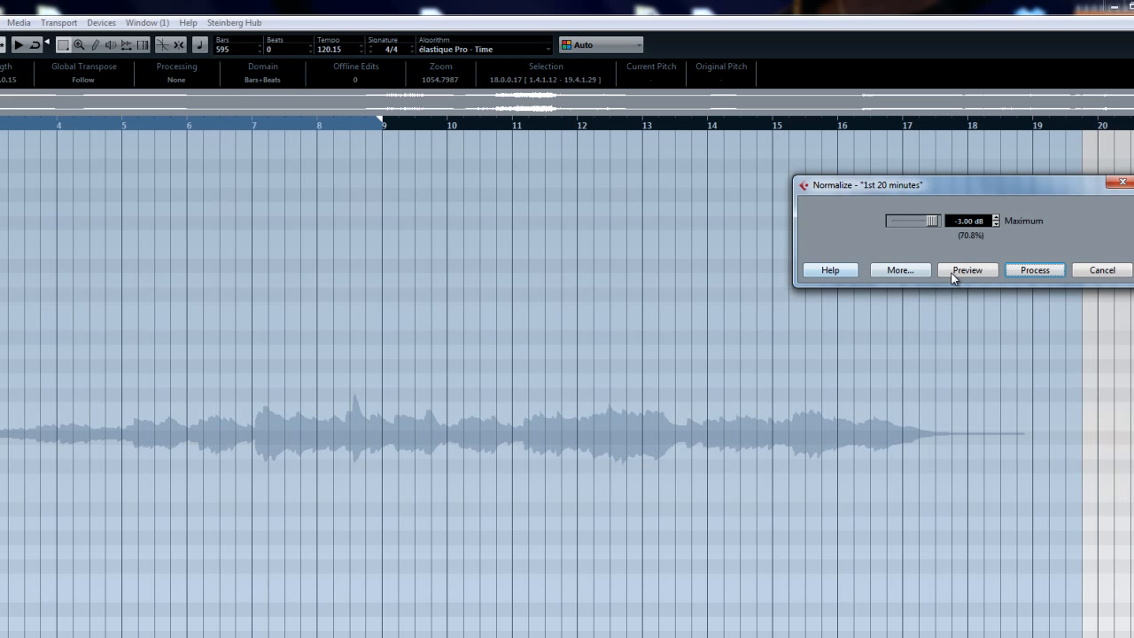
left_click(1032, 268)
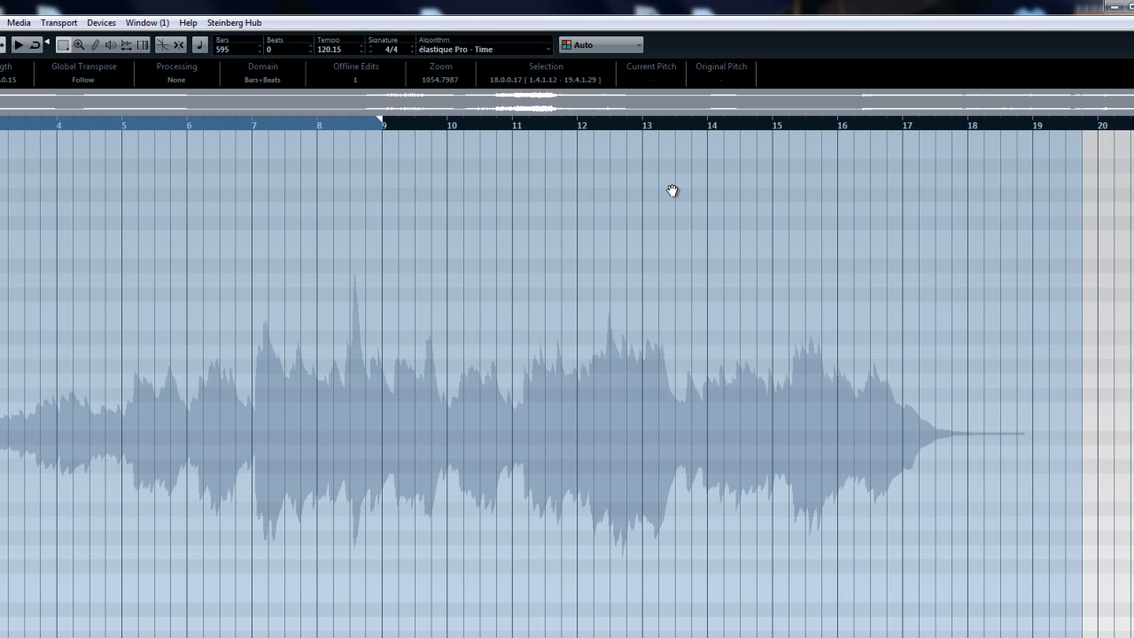
key("Return")
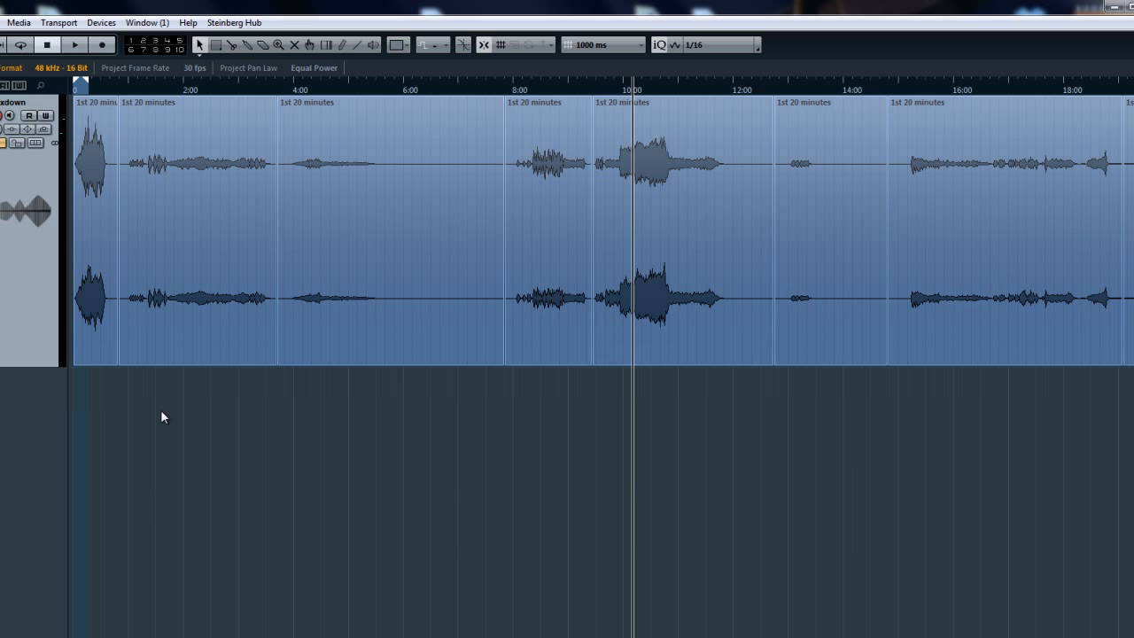
Step: Review the first event and the remaining sections that still need normalizing, through the last one
left_click(101, 181)
left_click(174, 180)
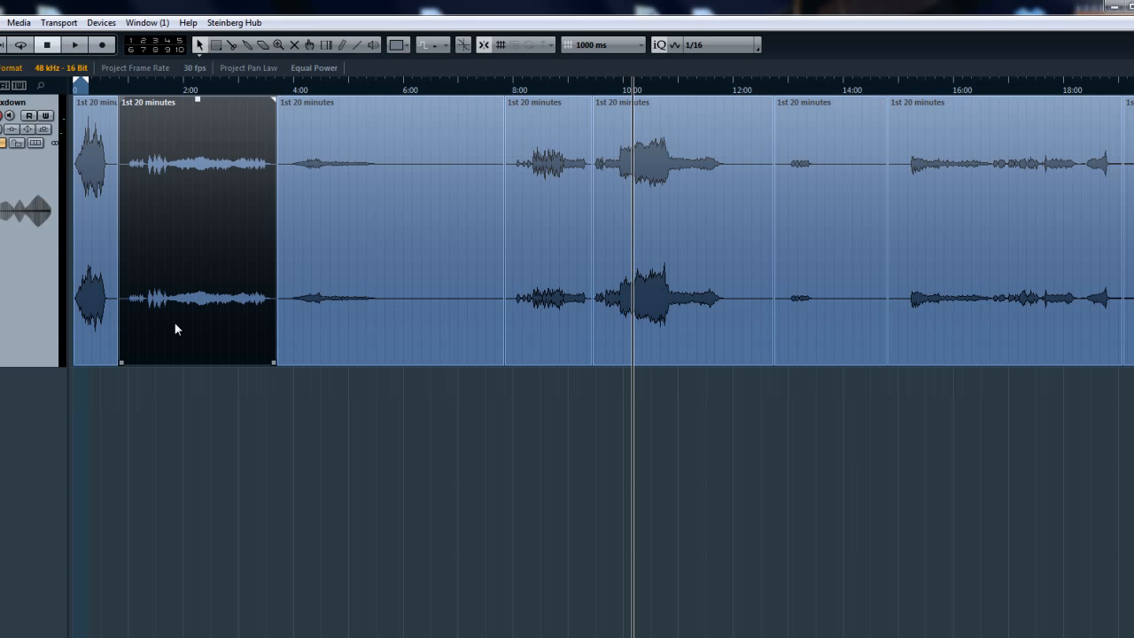
left_click(197, 384)
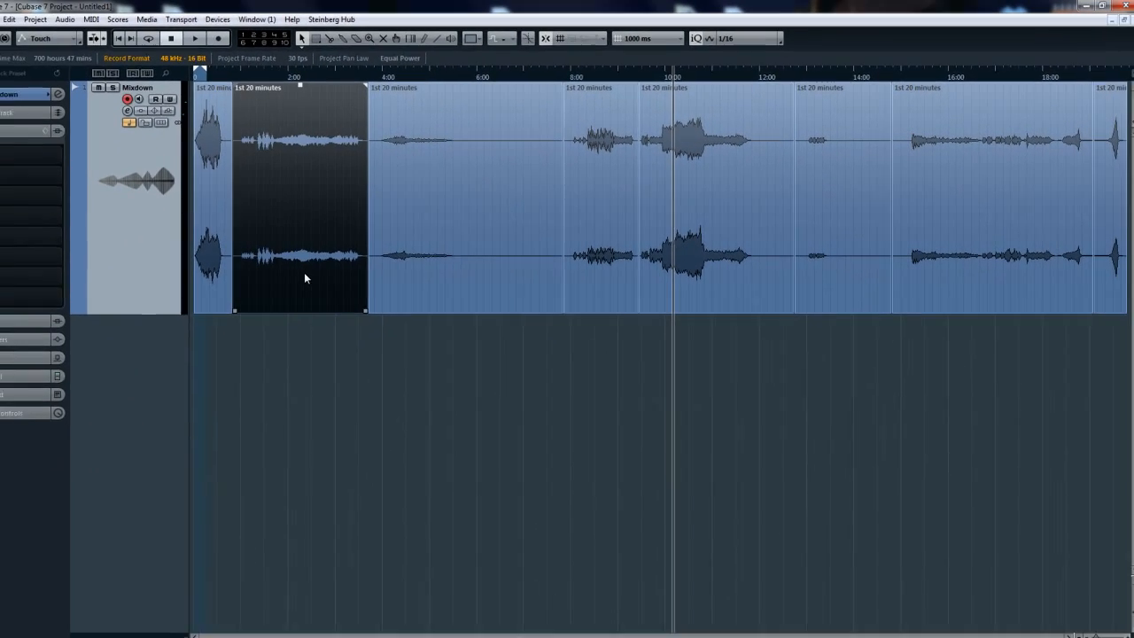
left_click(301, 363)
left_click(545, 289)
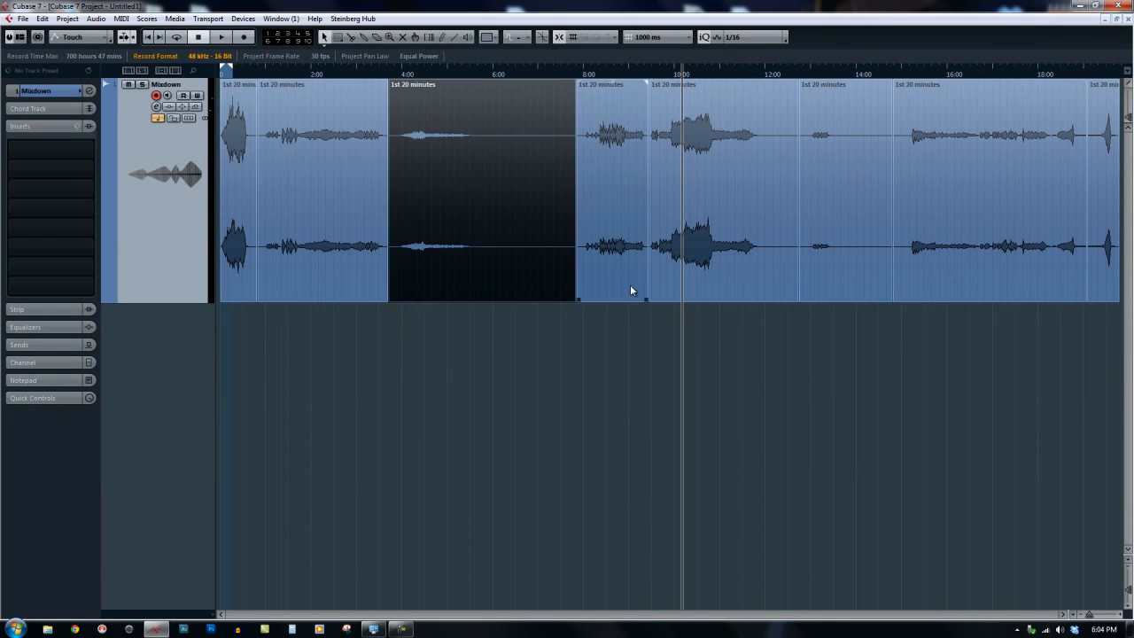
left_click(636, 285)
left_click(753, 281)
left_click(847, 278)
left_click(1036, 282)
left_click(1105, 283)
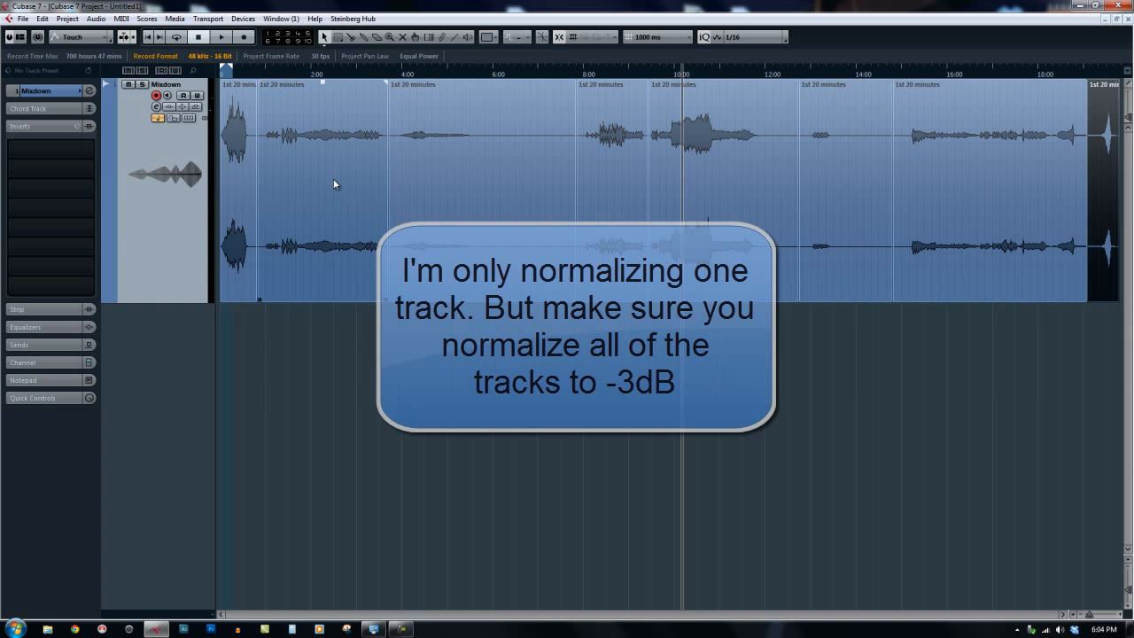
Step: Move the second event straight down onto its own new track below Mixdown and reduce all tracks to minimum height
scroll(323, 373, "up", 2)
scroll(324, 379, "down", 4)
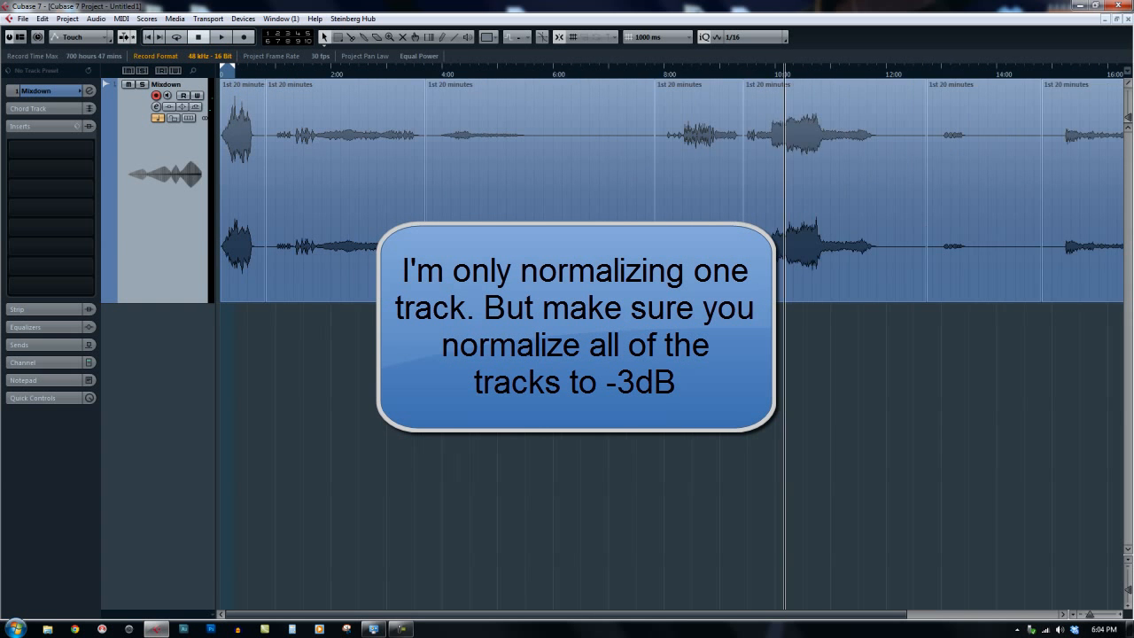
left_click(303, 334)
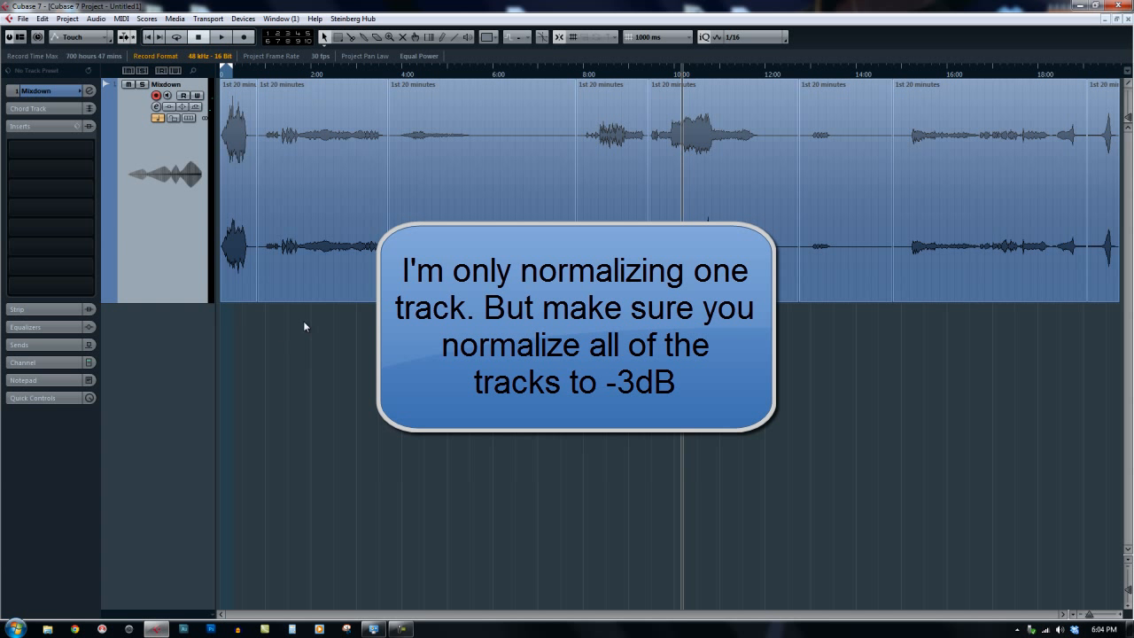
left_click_drag(307, 295, 310, 320)
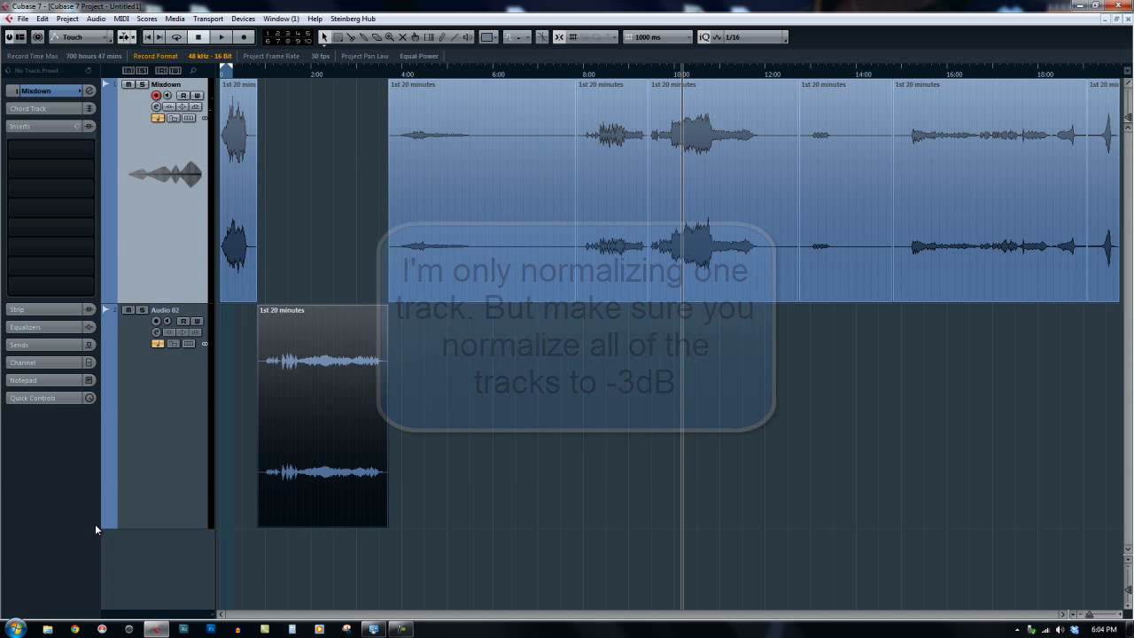
key("shift+g")
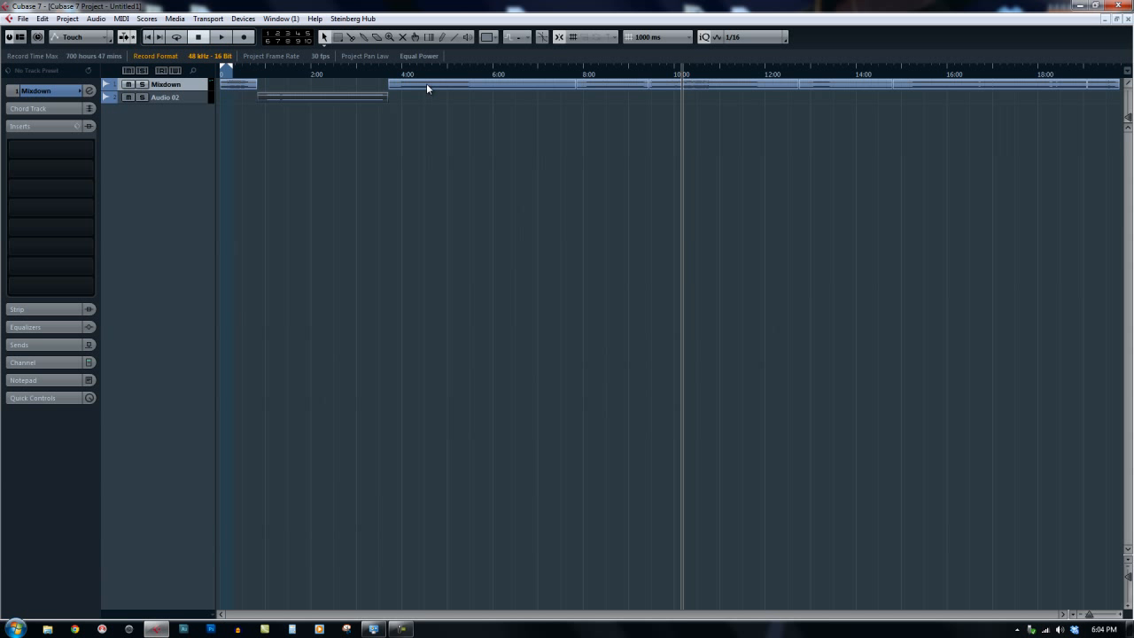
Step: Move the third through eighth events straight down, each onto its own new track, keeping their timeline positions in a staircase layout
left_click_drag(426, 87, 426, 116)
left_click_drag(590, 87, 593, 133)
left_click_drag(686, 85, 686, 133)
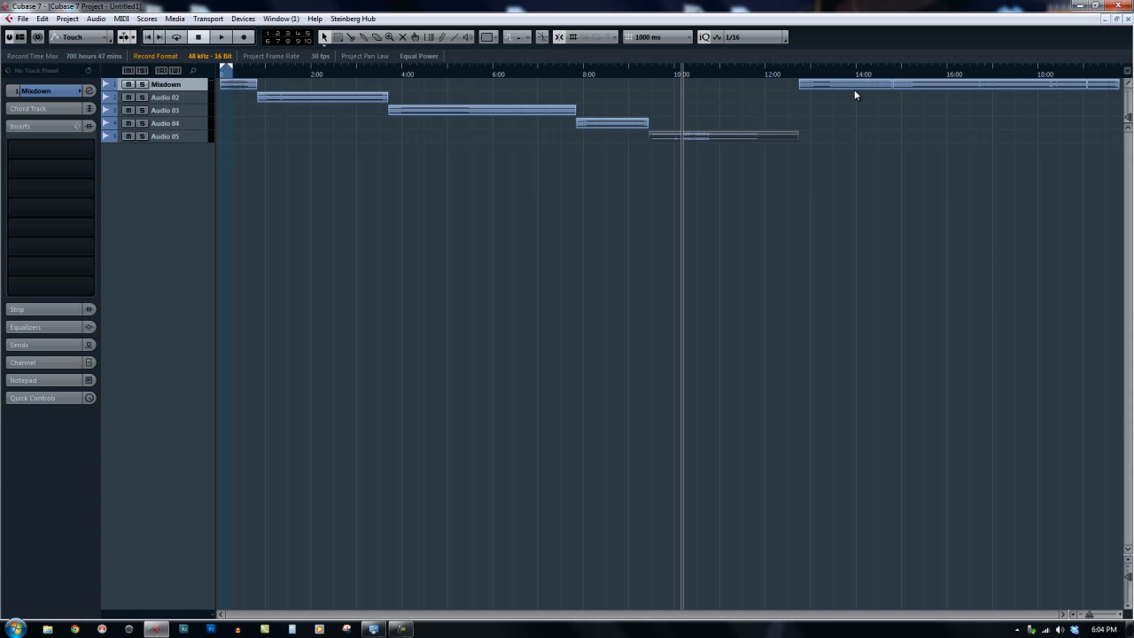
left_click_drag(855, 90, 855, 149)
left_click_drag(940, 85, 942, 162)
left_click_drag(1114, 85, 1115, 176)
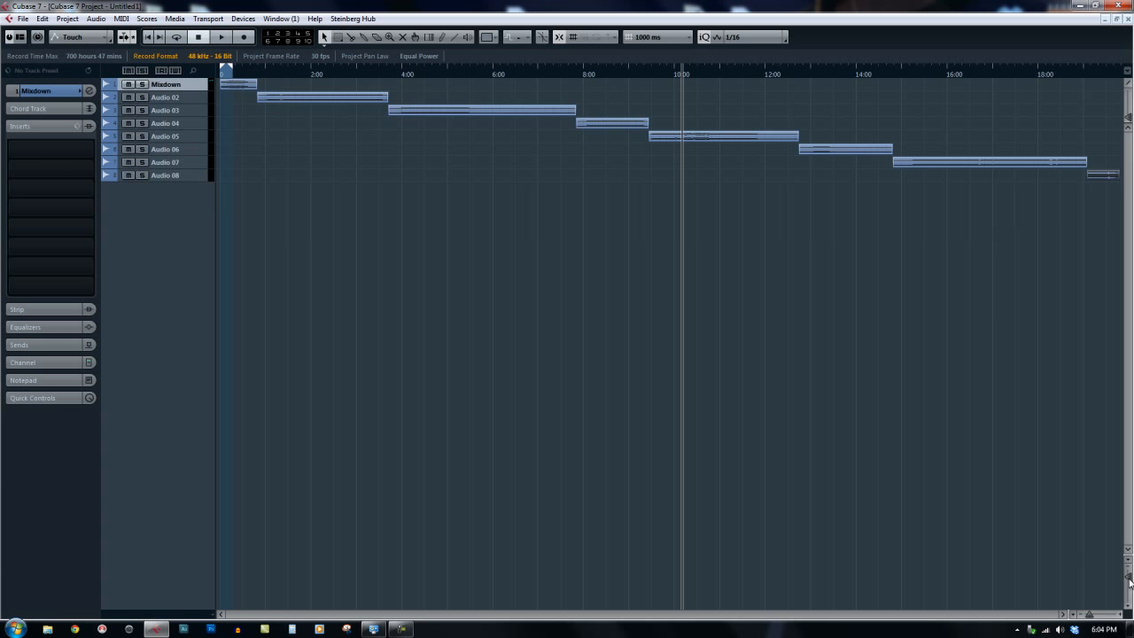
Step: Increase the height of all eight tracks so the waveforms are readable, leaving no event selected
mouse_move(1130, 580)
left_mouse_down()
mouse_move(1130, 567)
mouse_move(1130, 581)
left_mouse_up()
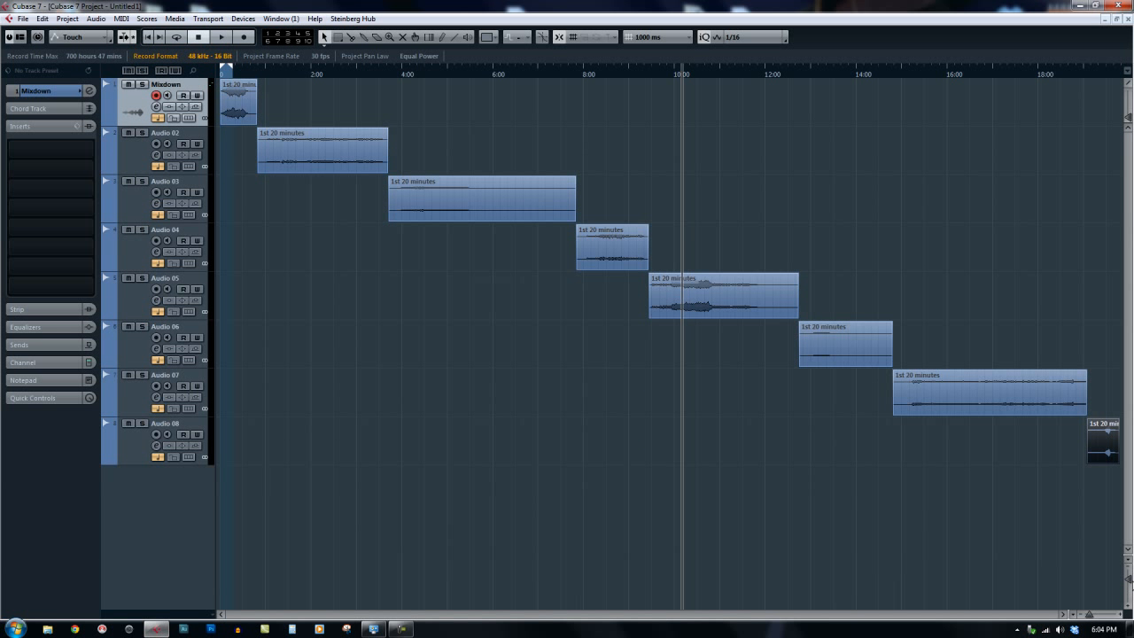
left_click(251, 115)
left_click(307, 148)
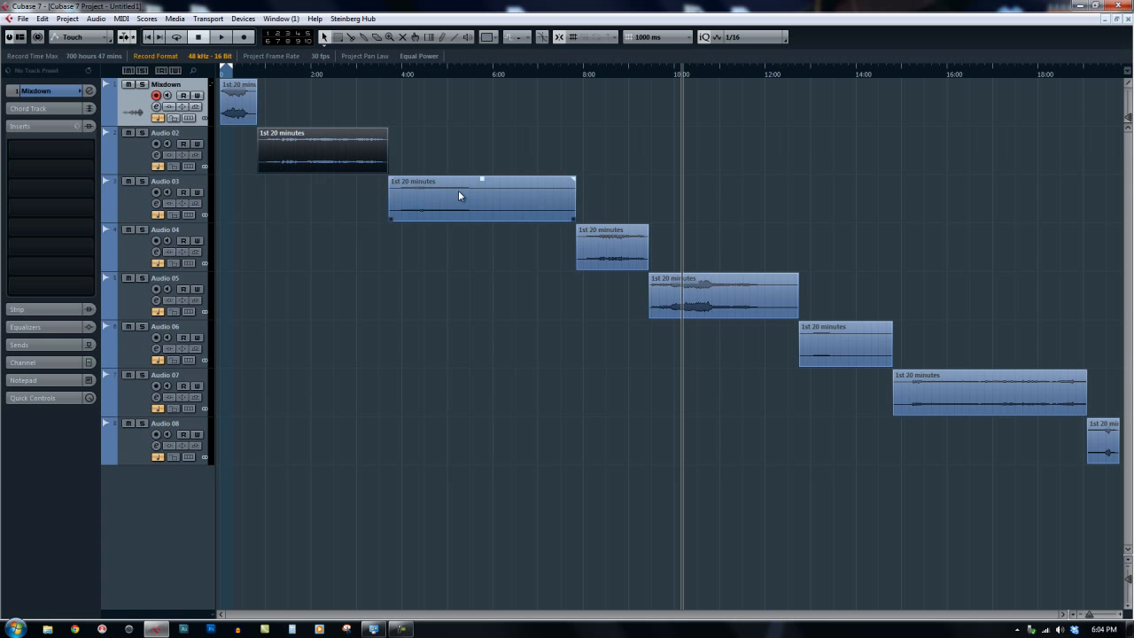
left_click(253, 454)
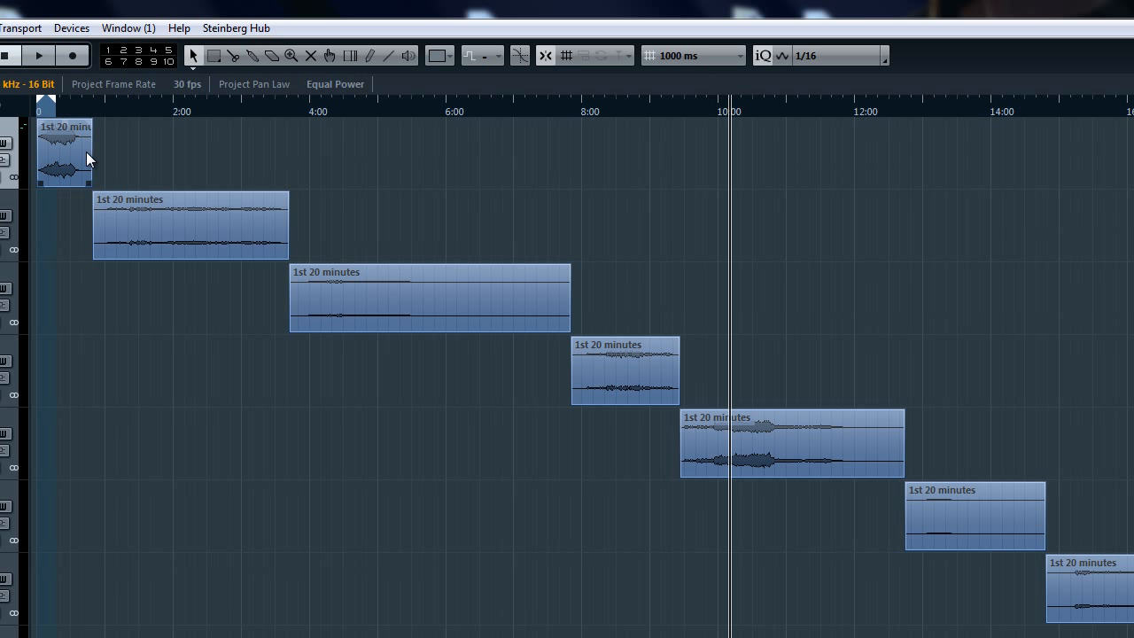
Step: Move the playhead in turn into the first, second and third events to inspect their positions
left_click(64, 108)
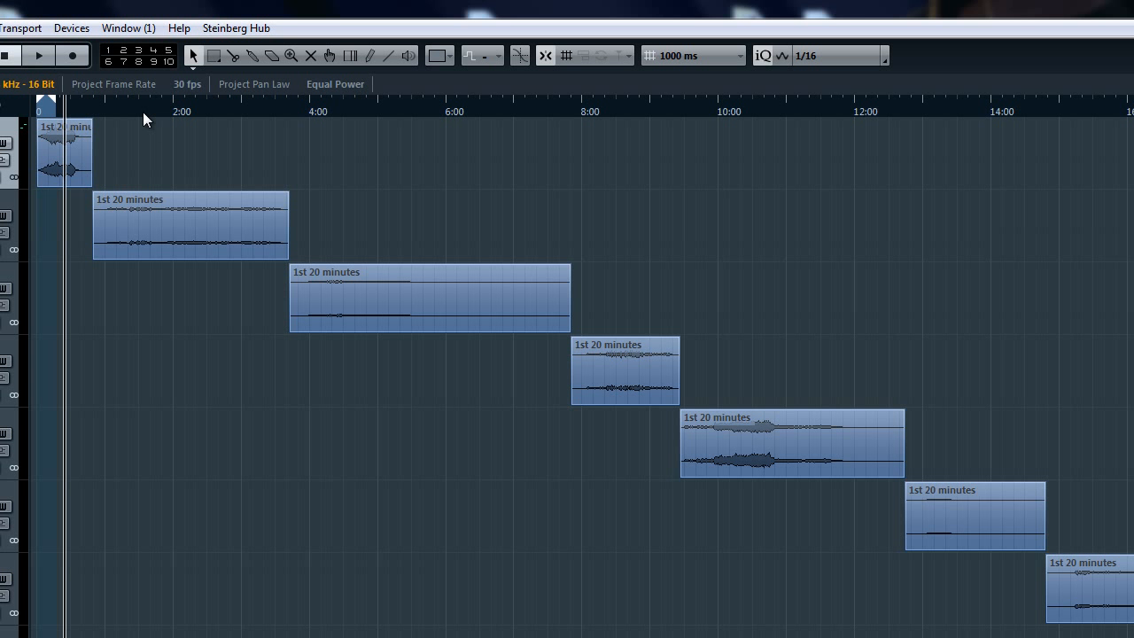
left_click(140, 110)
left_click(390, 113)
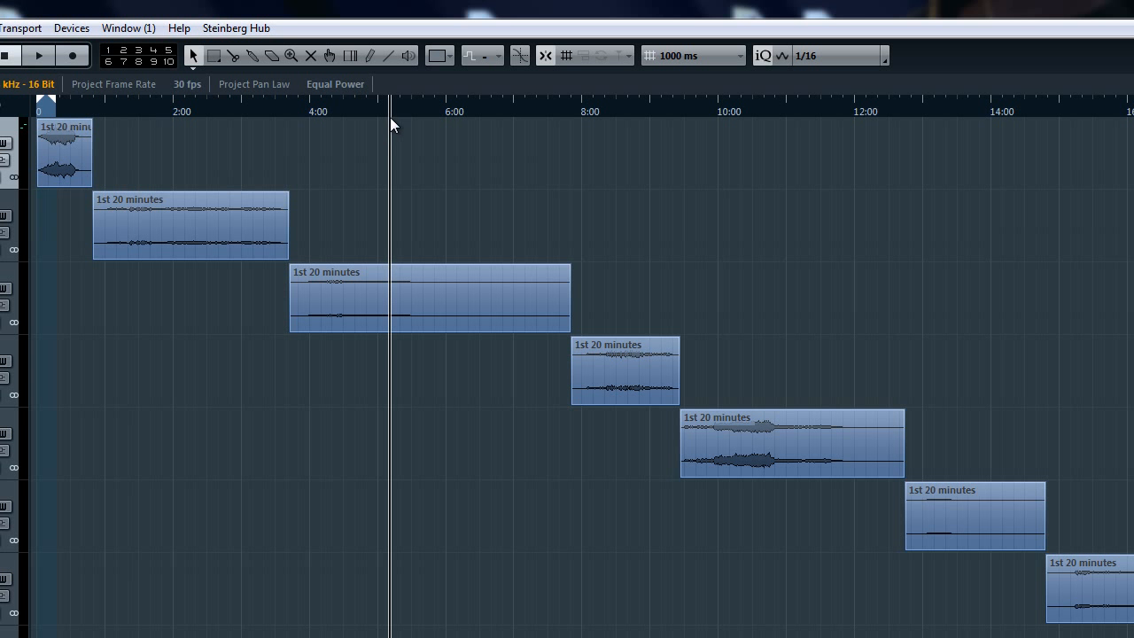
Step: Find the loud passage at about 0:20 in the Mixdown event, play it briefly, and set marker 2 there
left_click(58, 111)
key("h")
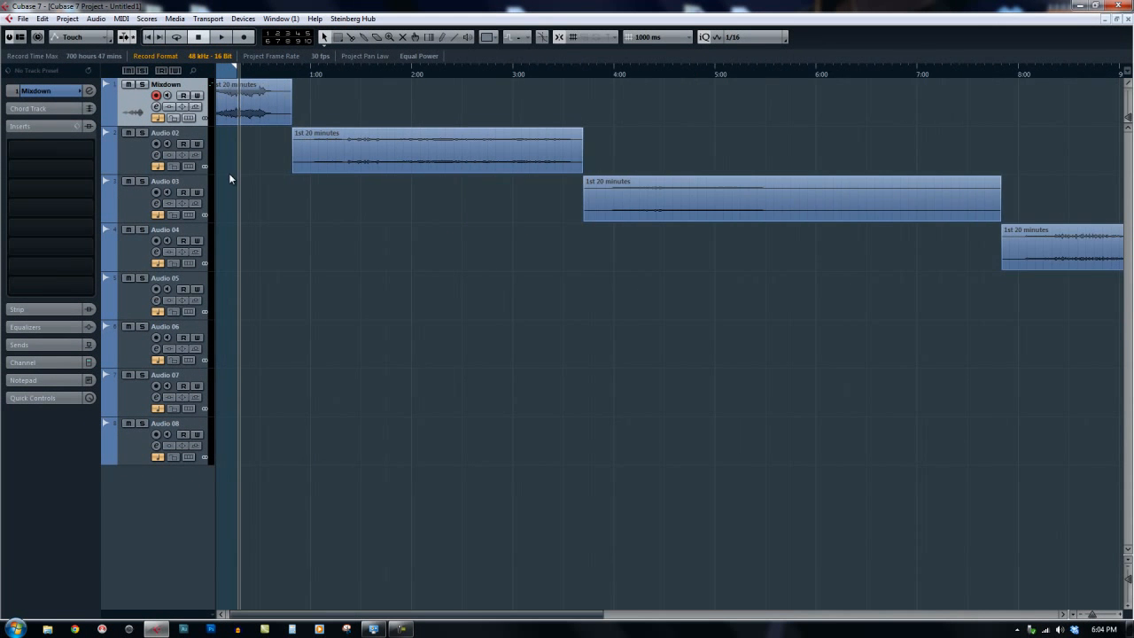
key("h")
left_click(258, 75)
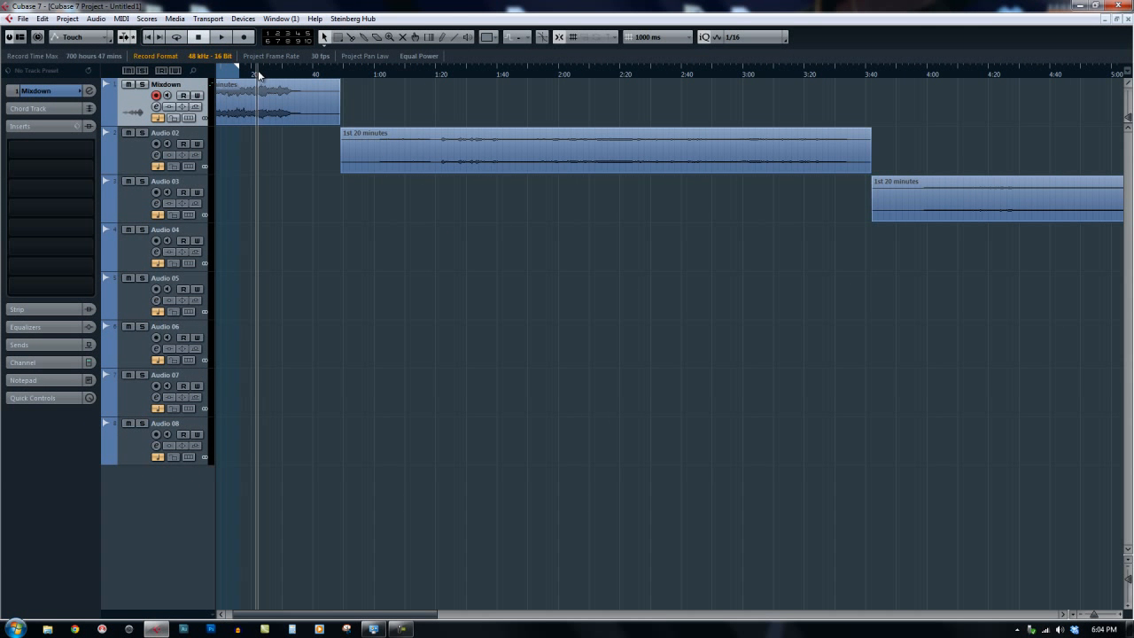
scroll(292, 80, "left", 1)
key("space")
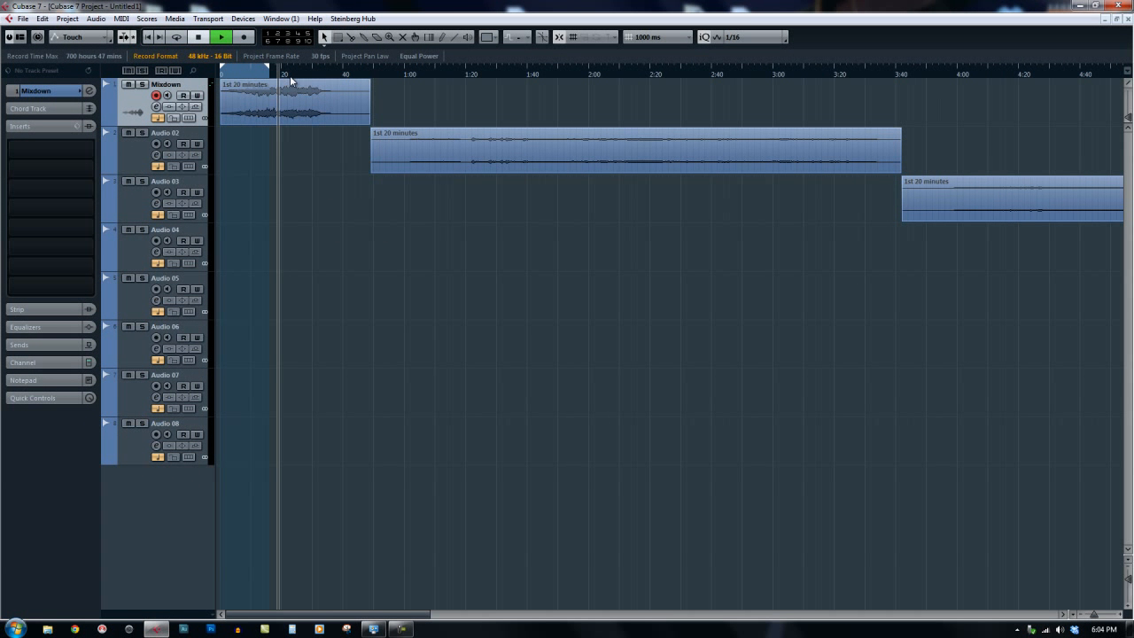
key("space")
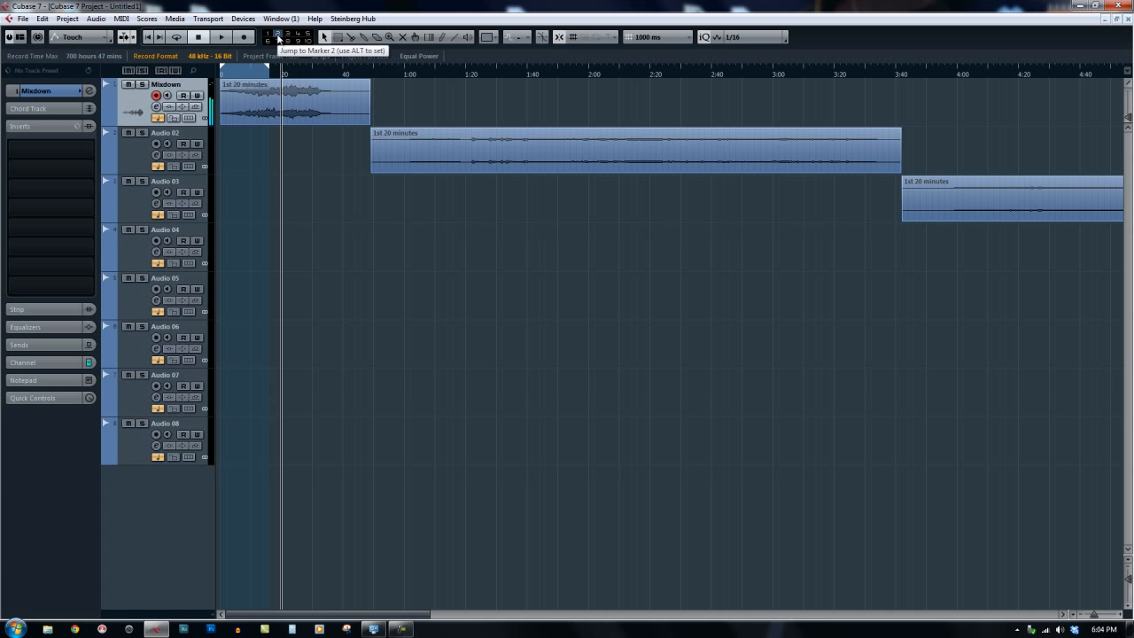
Step: Position the playhead at about 1:29 in the Audio 02 event, audition it, and set marker 3 there
left_click(488, 82)
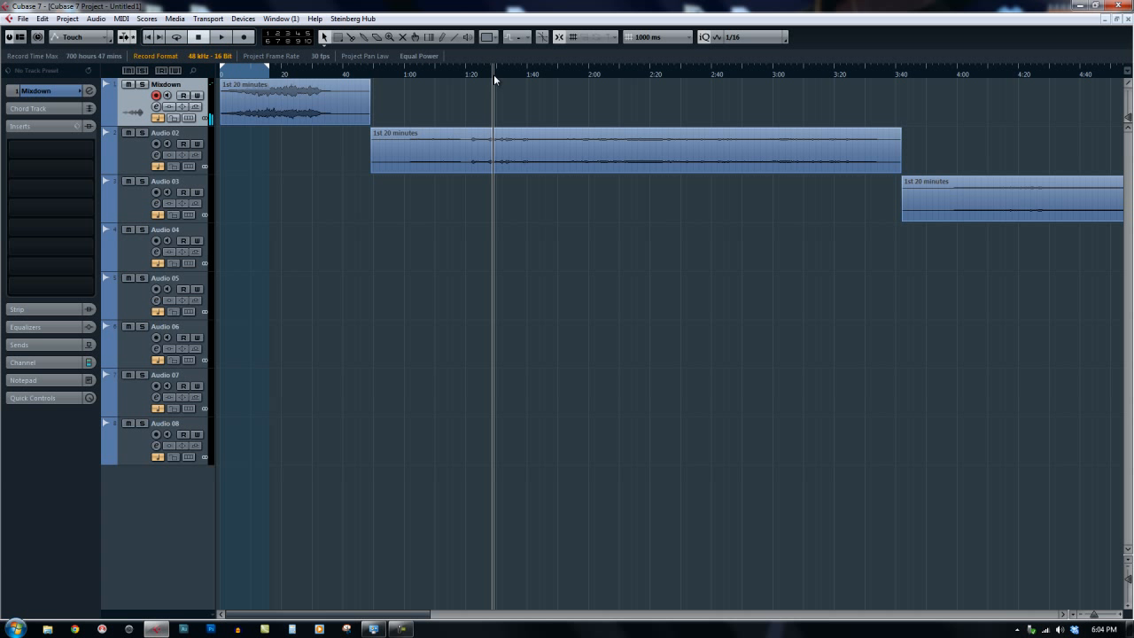
key("space")
key("space")
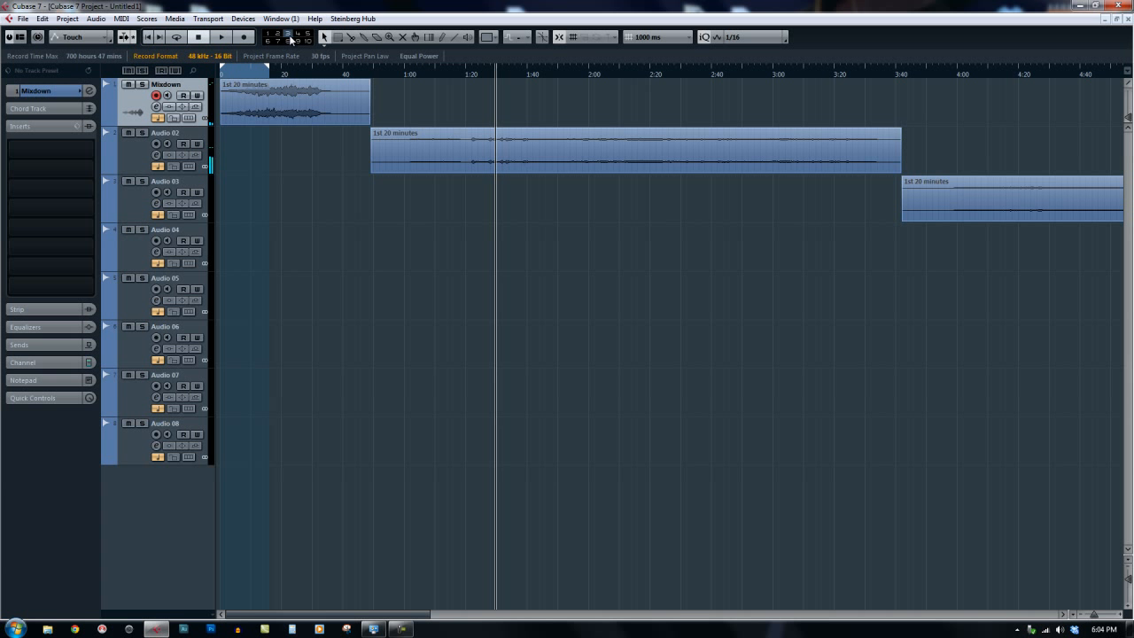
Step: Set the next two markers in the Audio 03 event at about 4:20 and the Audio 04 event at about 8:40, auditioning the latter
key("g")
key("g")
key("g")
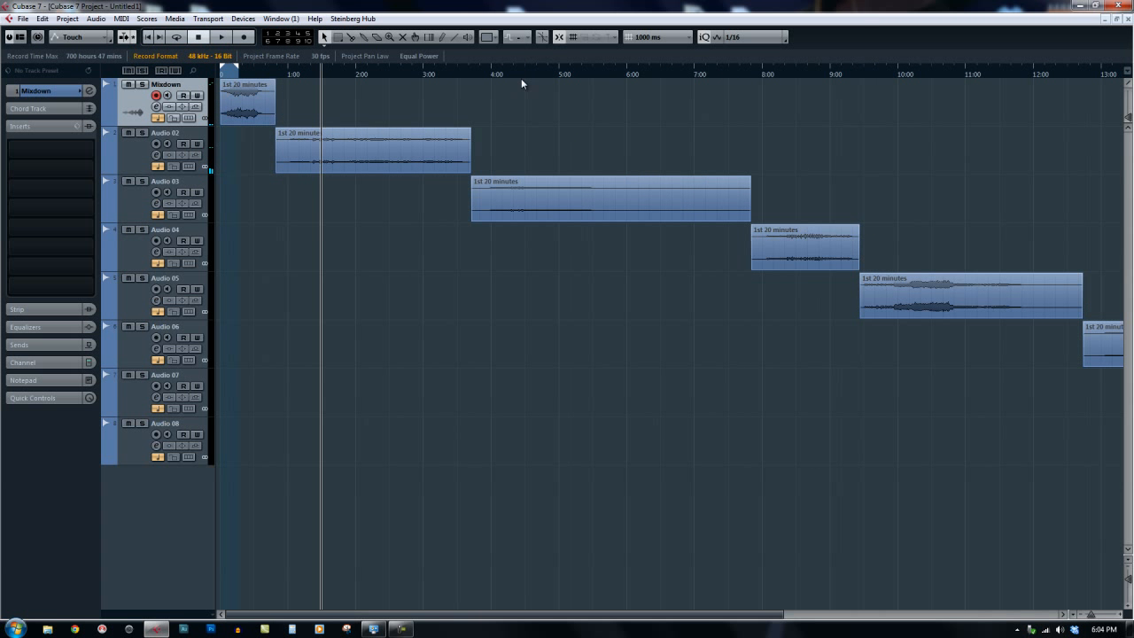
left_click(512, 84)
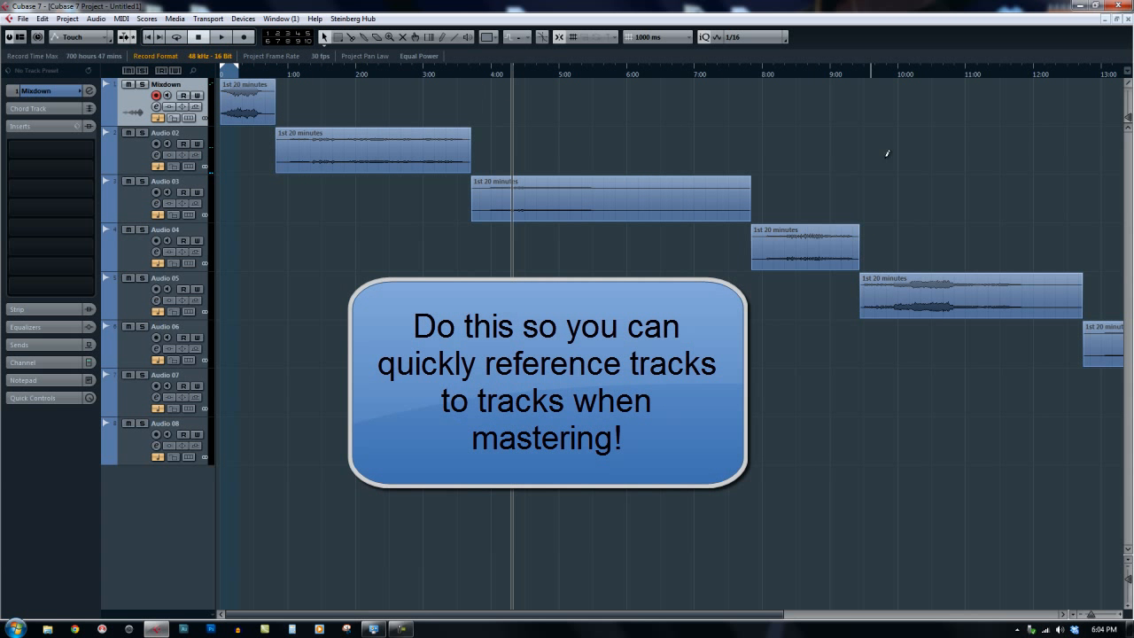
left_click(795, 76)
key("space")
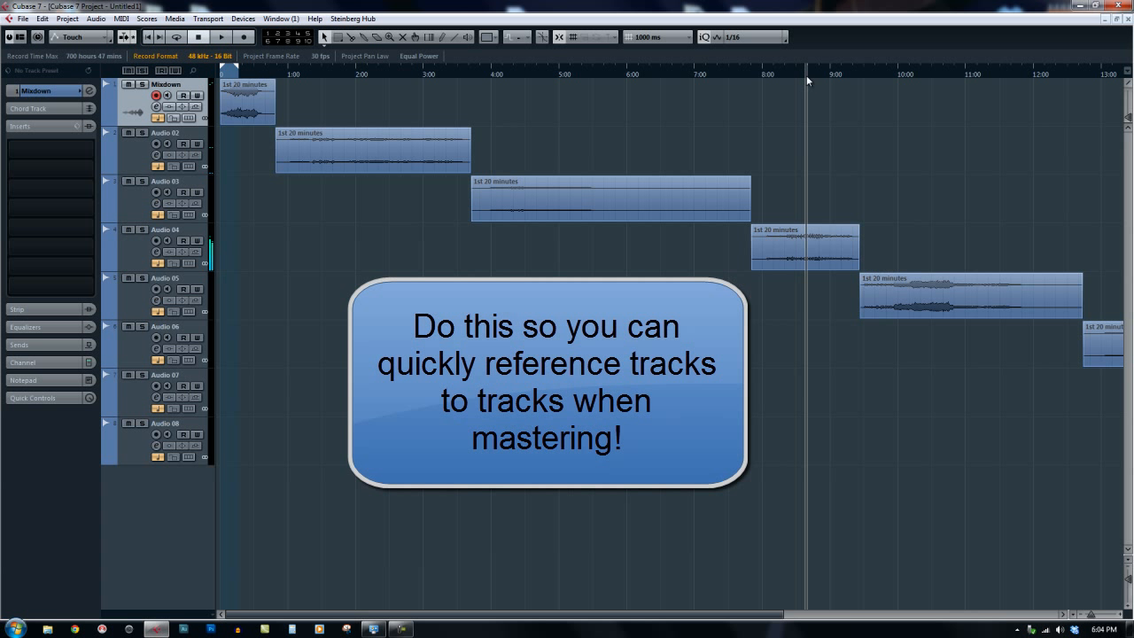
key("space")
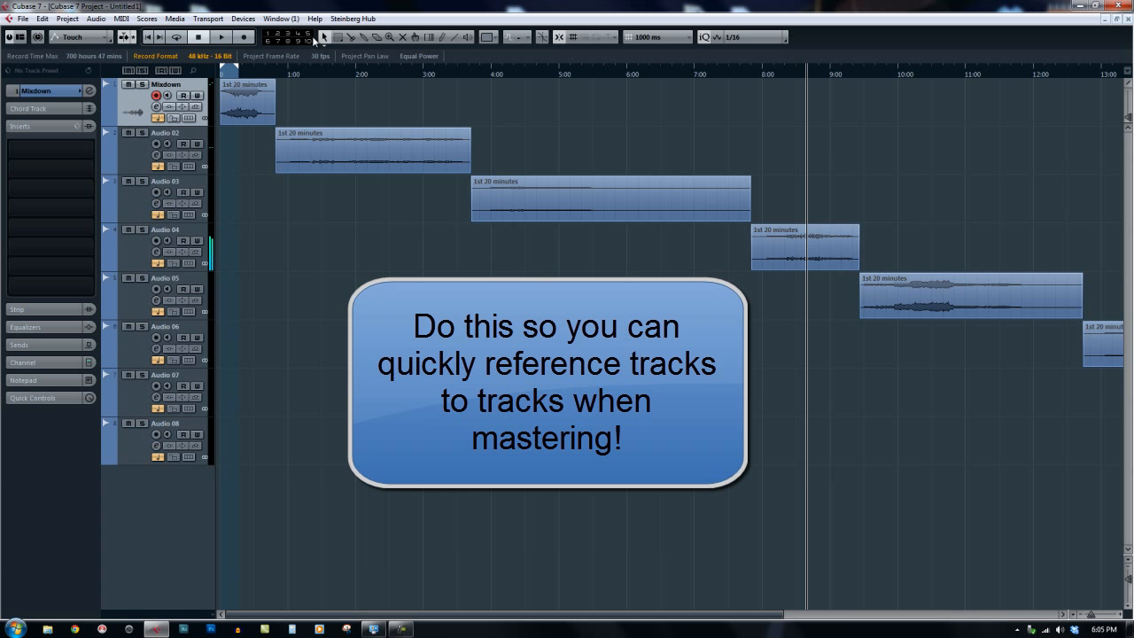
Step: Set marker 6 in the loud part of the Audio 05 event at about 10:15 and marker 7 in the Audio 06 event at about 13:12
left_click(914, 82)
key("space")
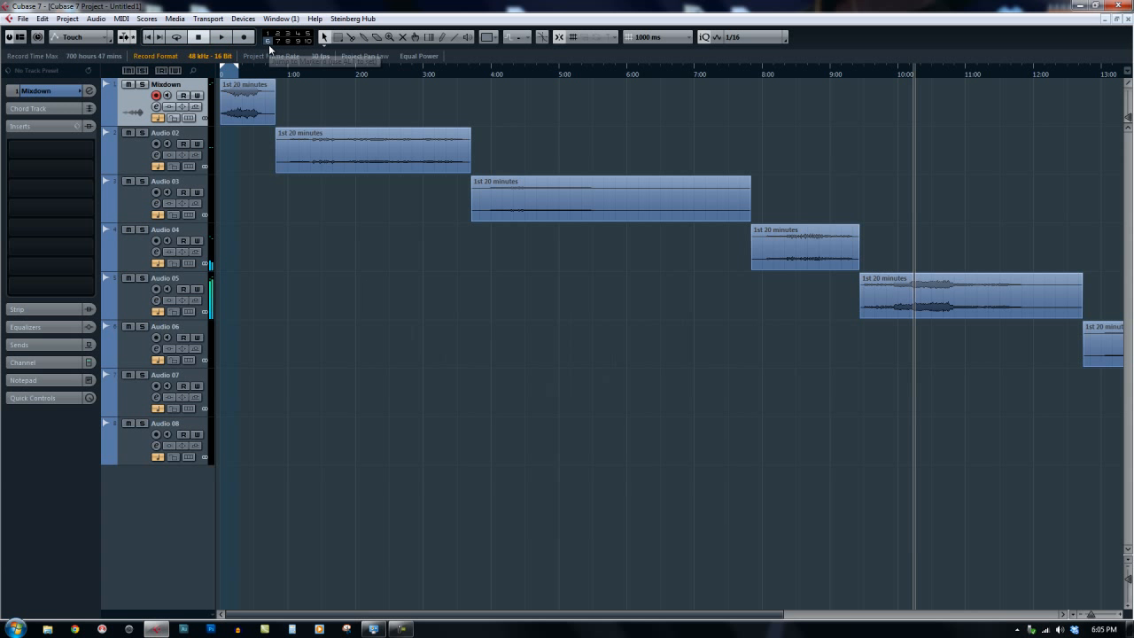
key("g")
left_click(831, 77)
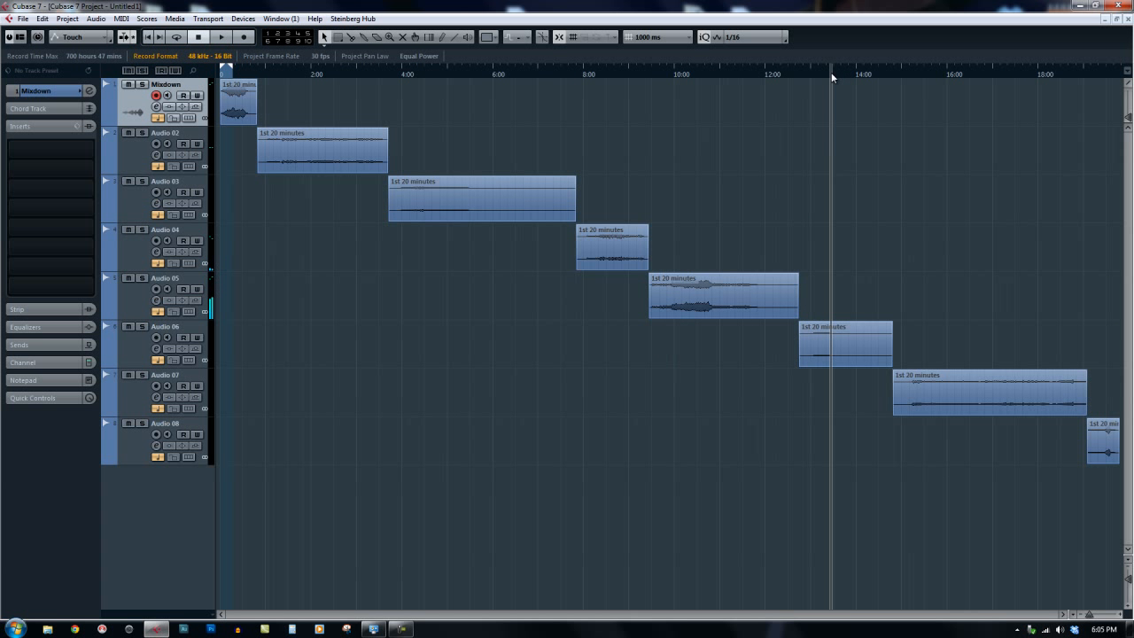
left_click(823, 75)
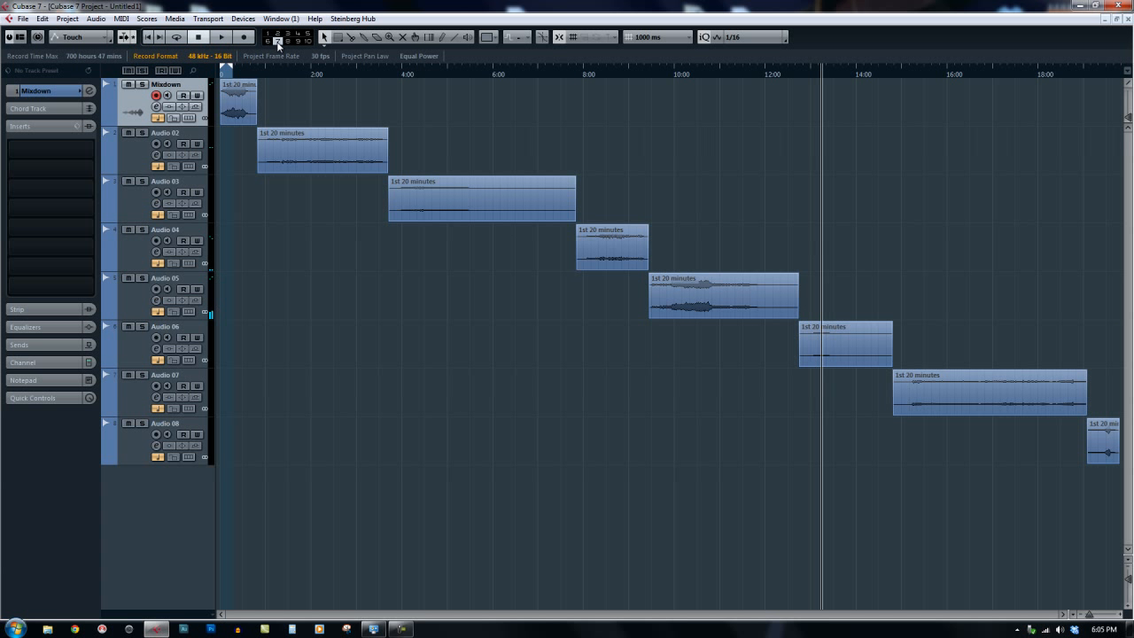
Step: Set the remaining two markers in the Audio 07 event at about 15:17 and the Audio 08 event at about 19:30
left_click(913, 85)
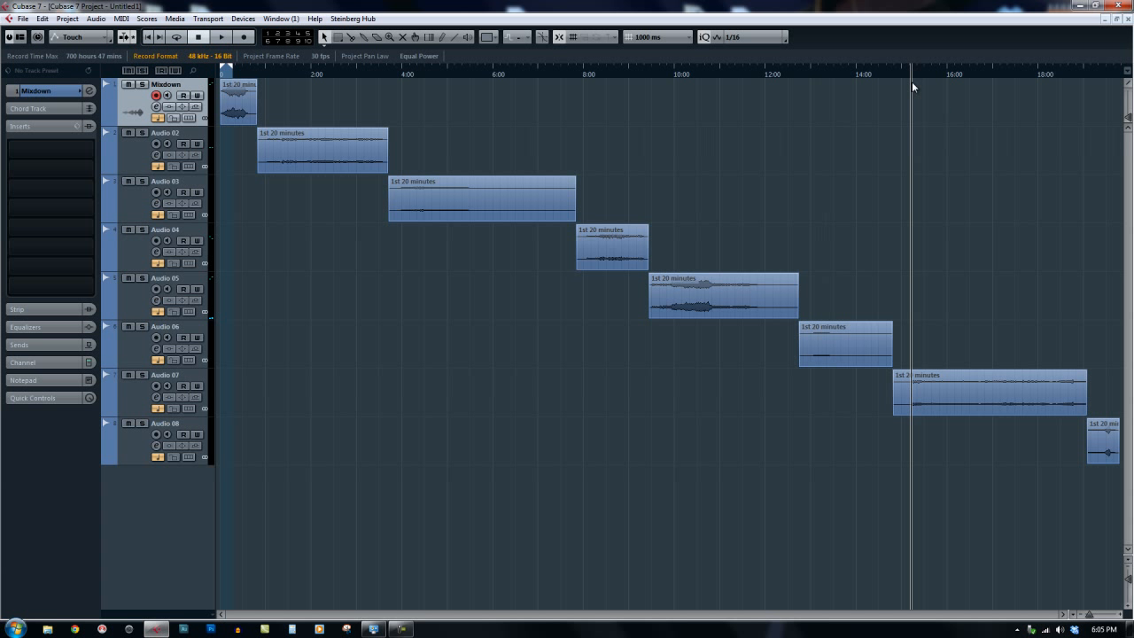
scroll(935, 420, "up", 2)
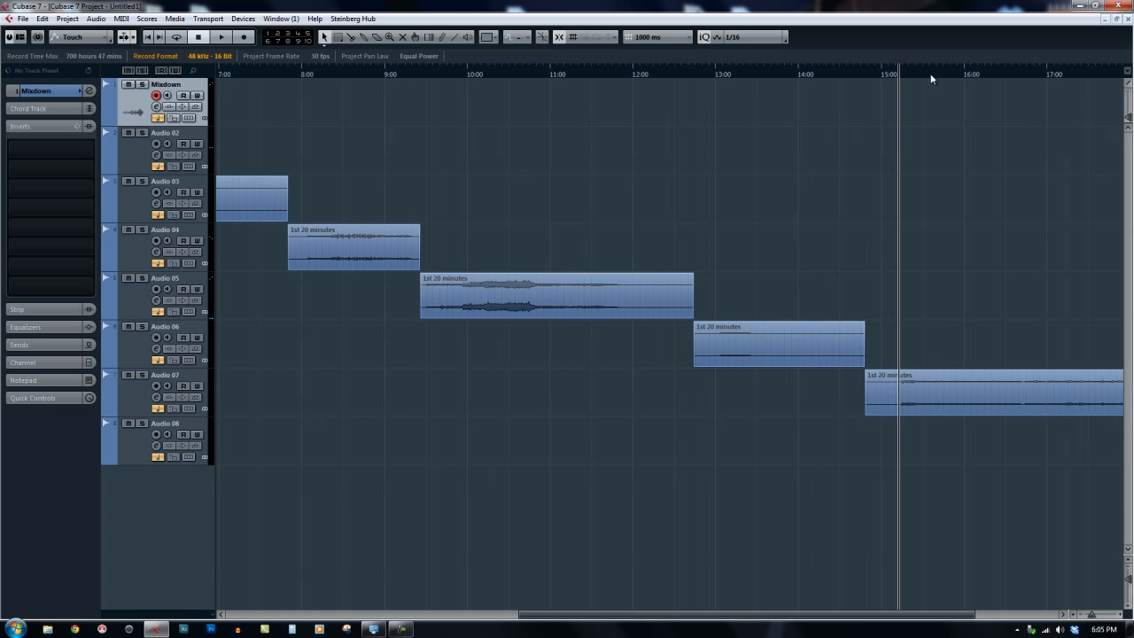
scroll(934, 310, "down", 2)
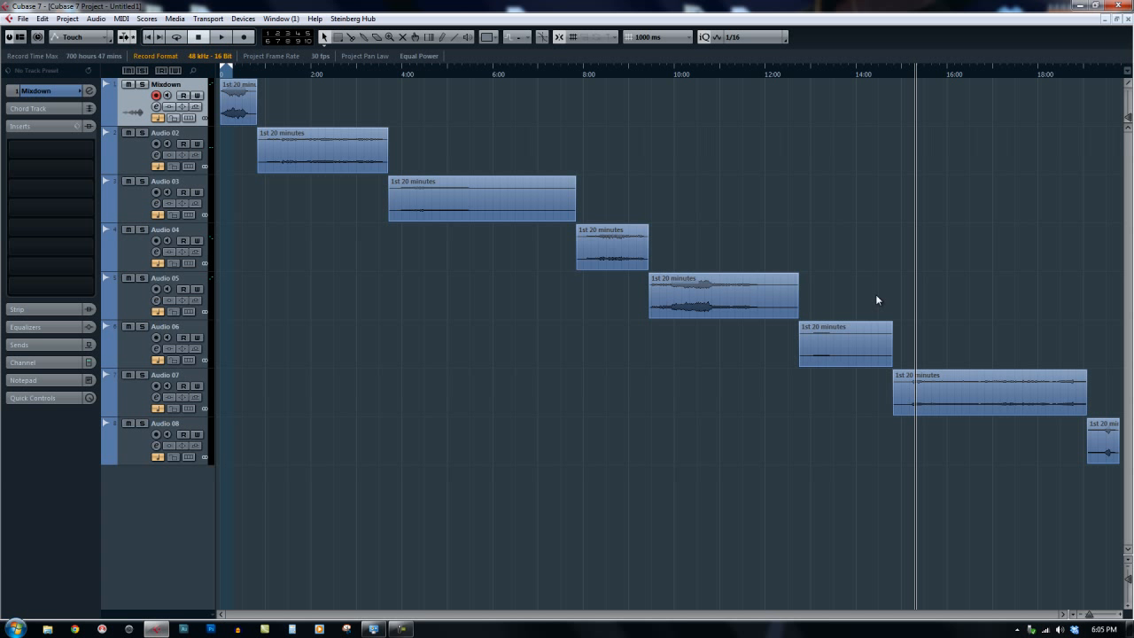
left_click(1109, 93)
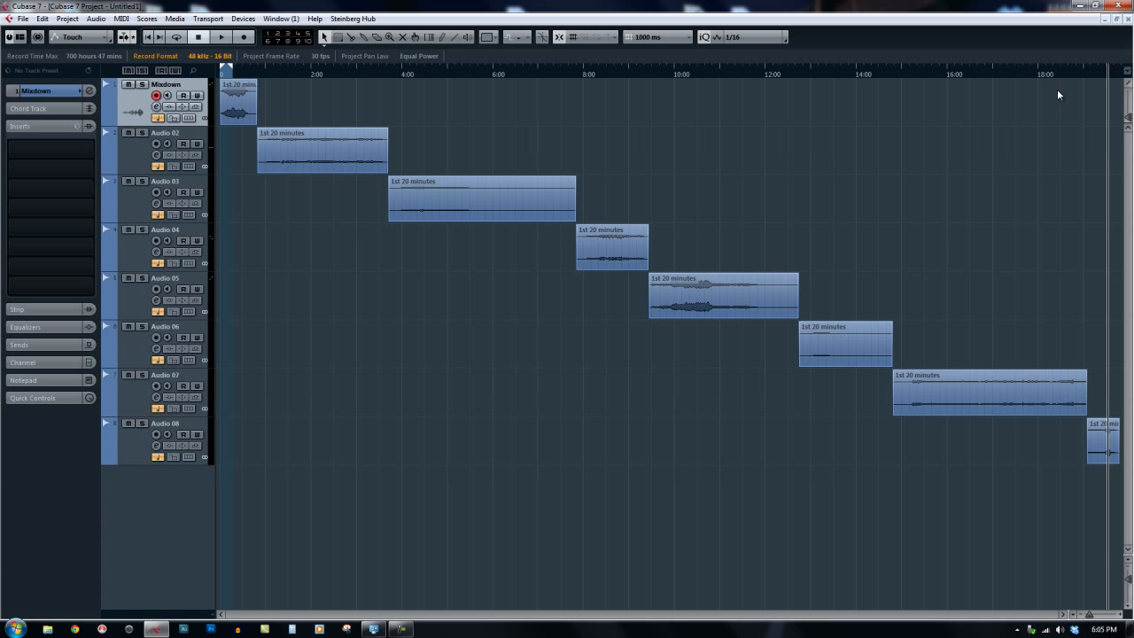
Step: Start playback in the first event and jump between the markers to compare the sections, ending with the playhead in the Audio 02 event
left_click(298, 77)
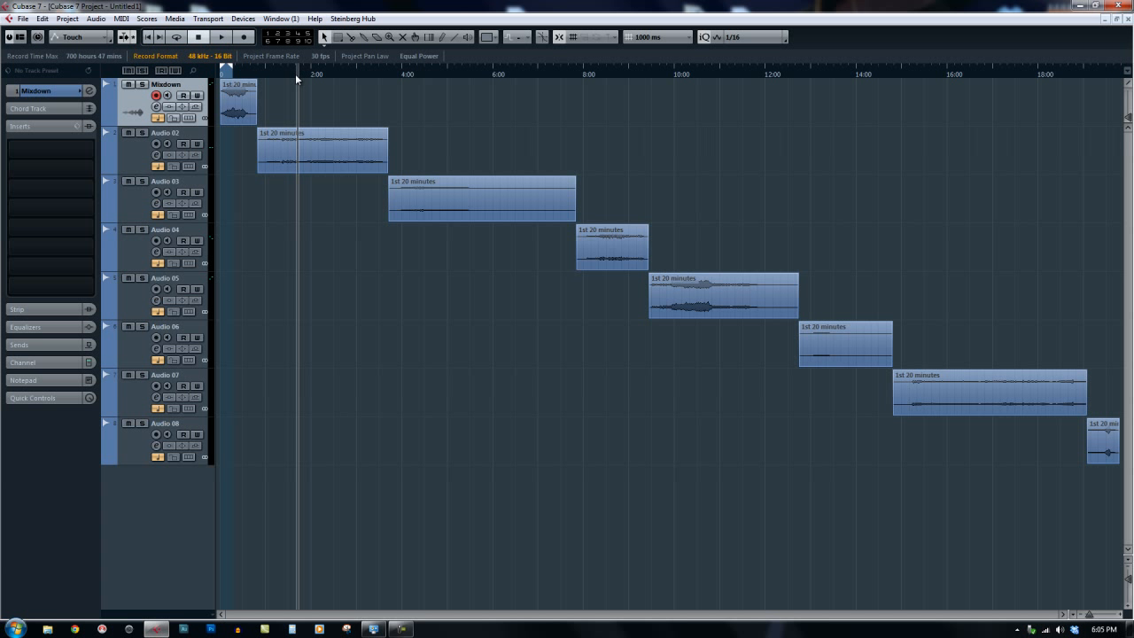
left_click(241, 76)
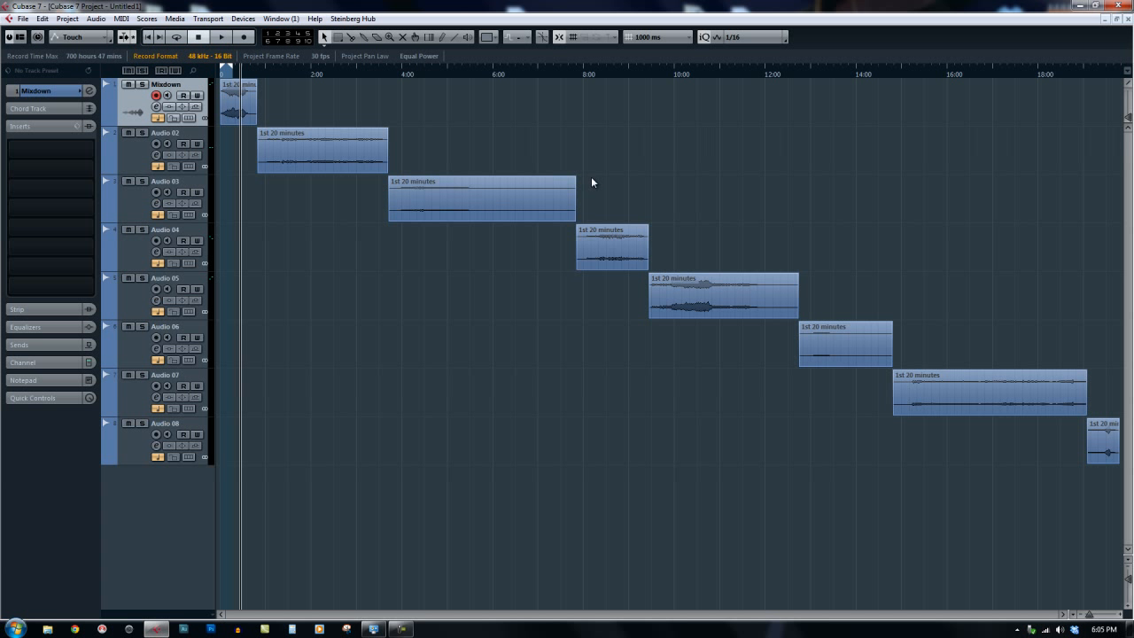
key("space")
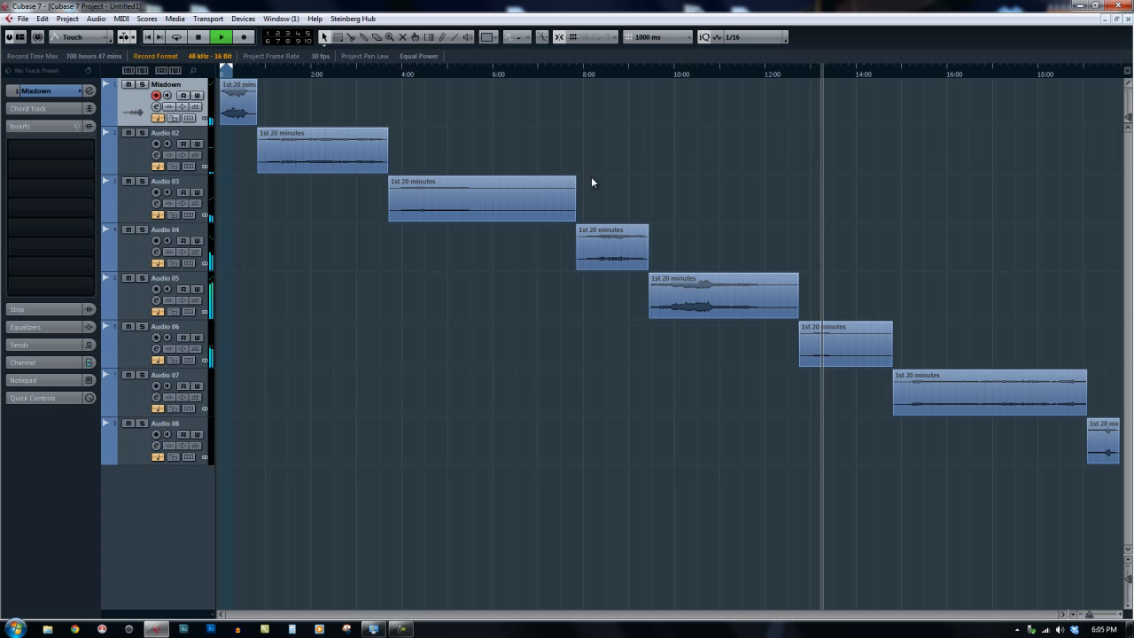
key("space")
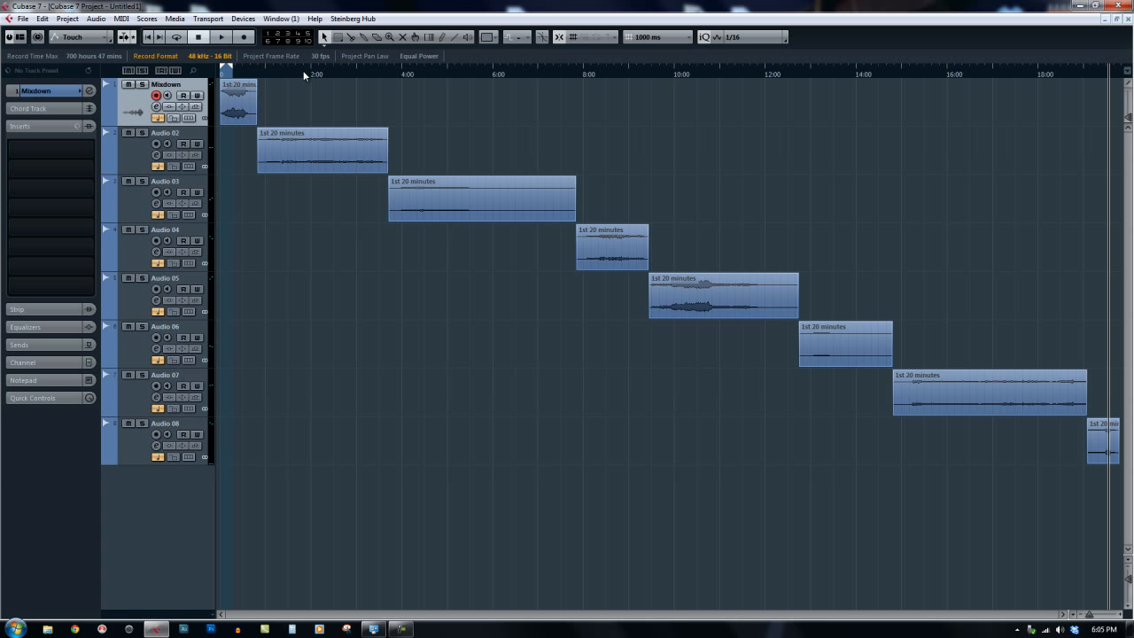
left_click(306, 72)
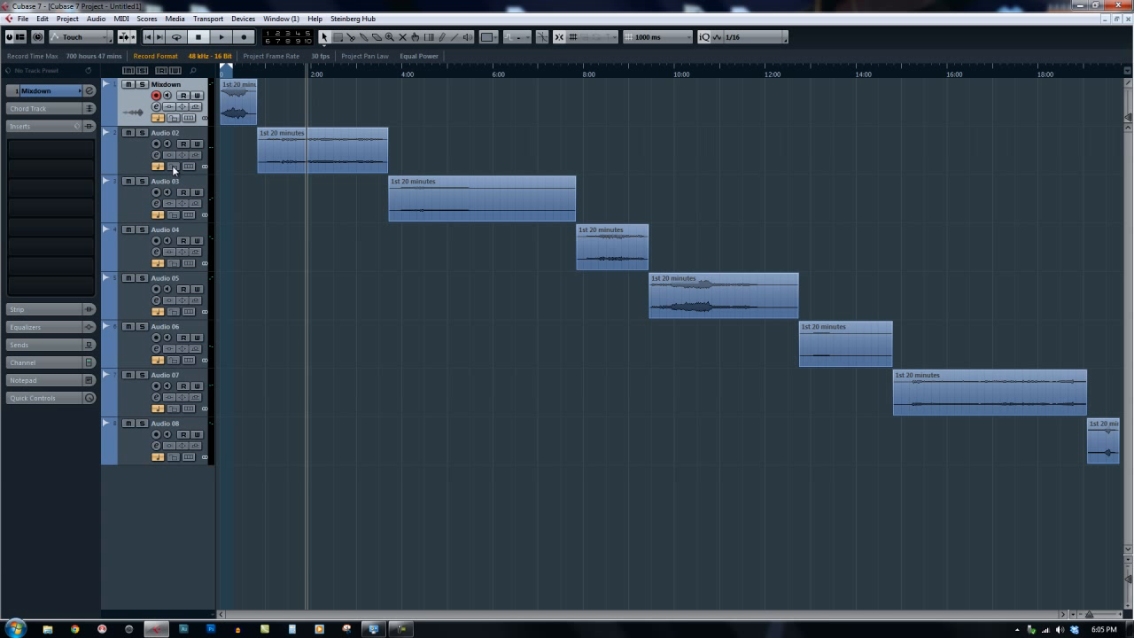
Step: Load iZotope Ozone 5 into the first insert slot of the Mixdown track and close its plug-in window
left_click(84, 150)
left_click(24, 204)
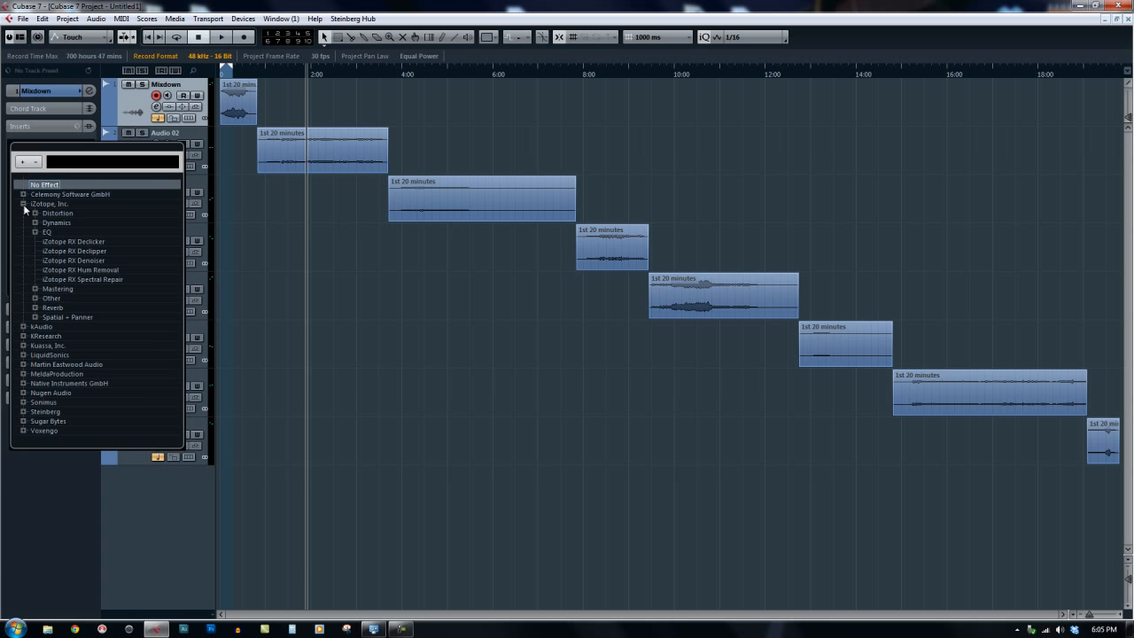
left_click(36, 289)
left_click(95, 302)
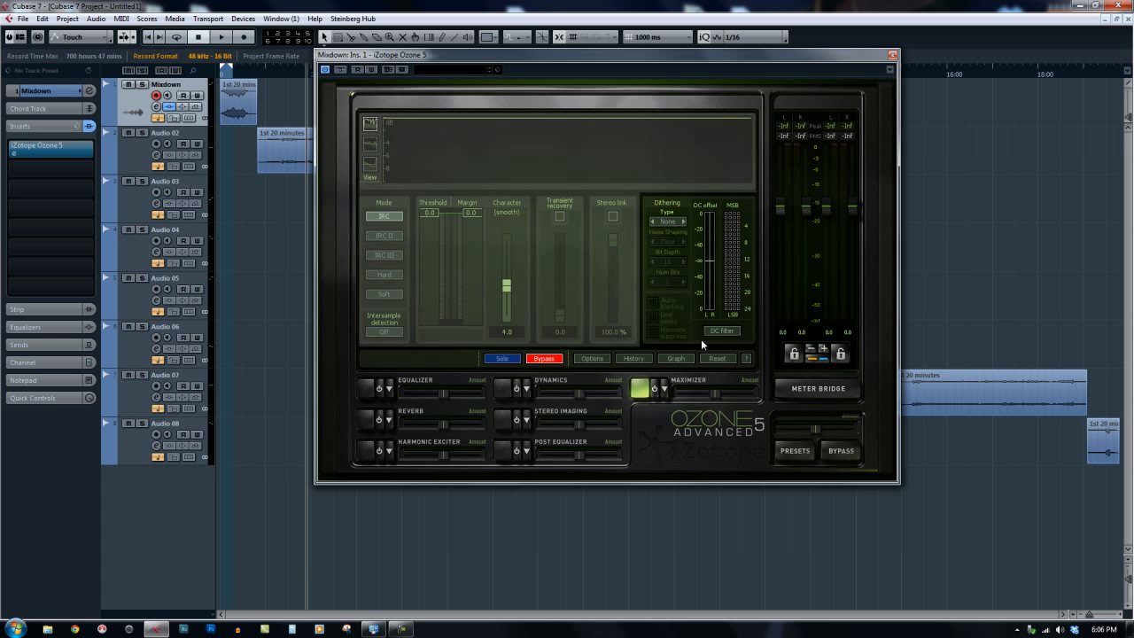
left_click(892, 55)
Step: Load iZotope Ozone 5 into the first insert slot of the Audio 02 track and close its plug-in window
left_click(139, 153)
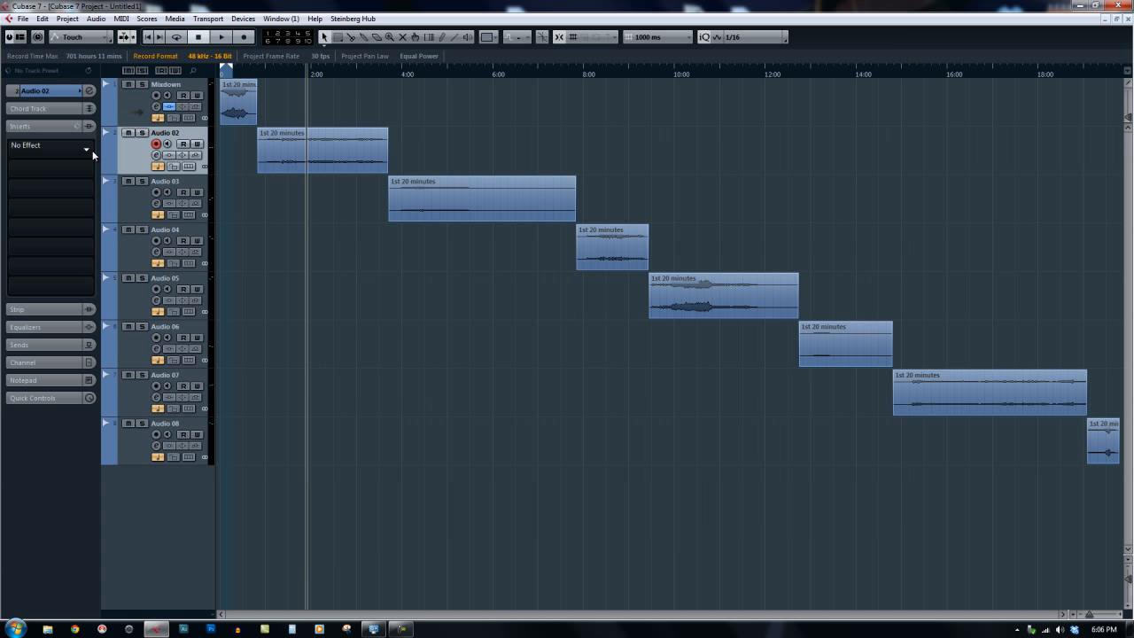
left_click(92, 150)
left_click(23, 203)
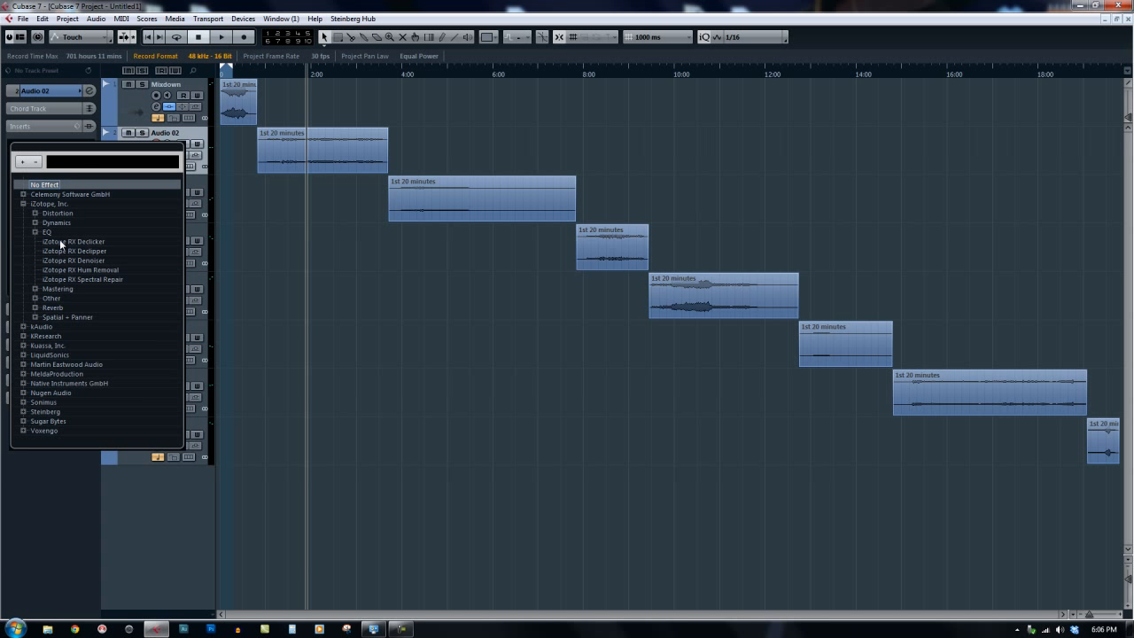
left_click(35, 290)
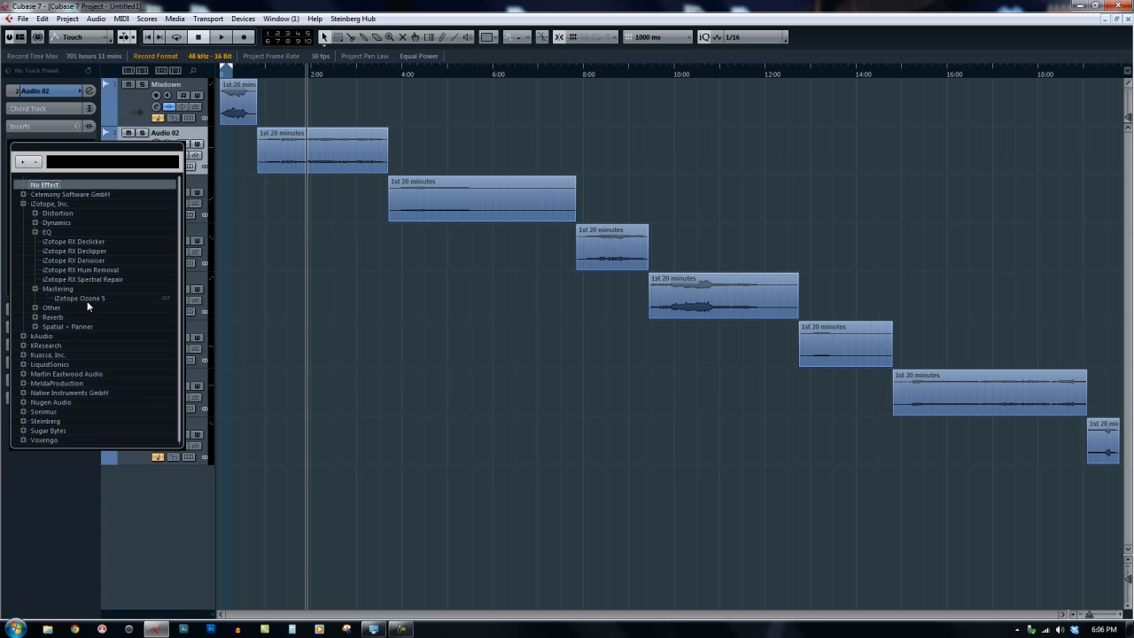
key("Escape")
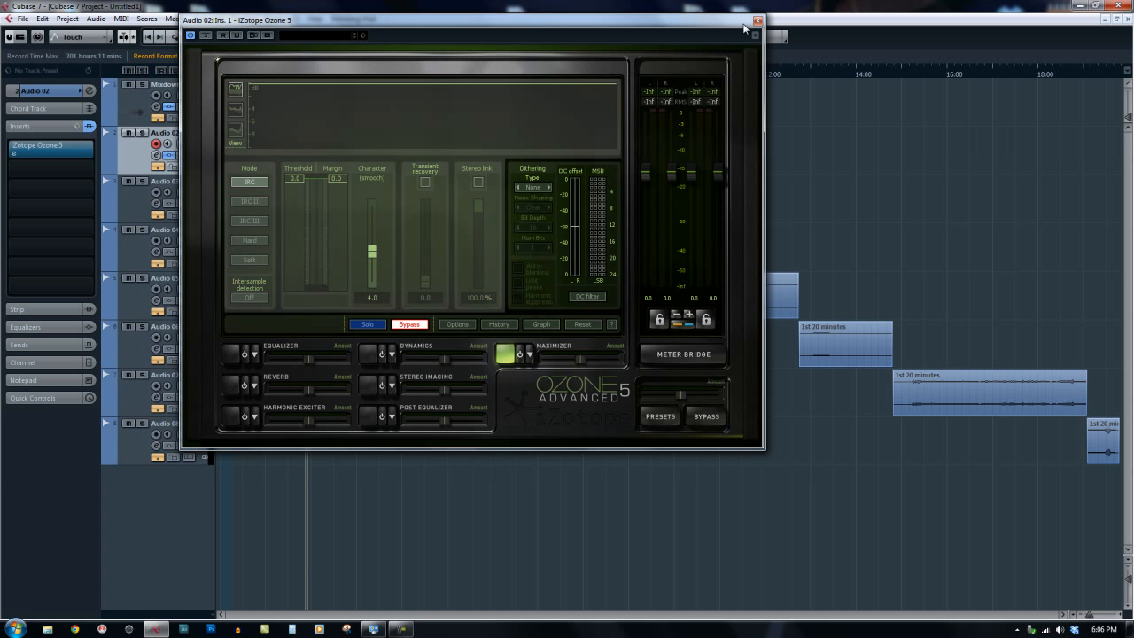
left_click(757, 20)
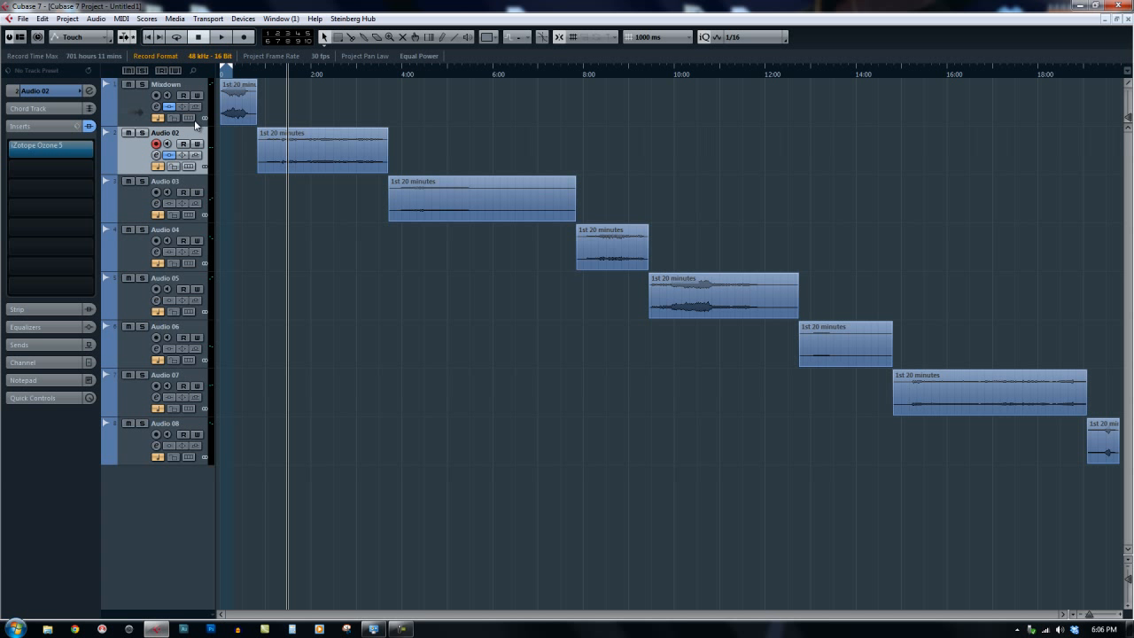
Step: Compare the insert slots of the Mixdown, Audio 02 and Audio 03 tracks, leaving Audio 03 selected
left_click(124, 111)
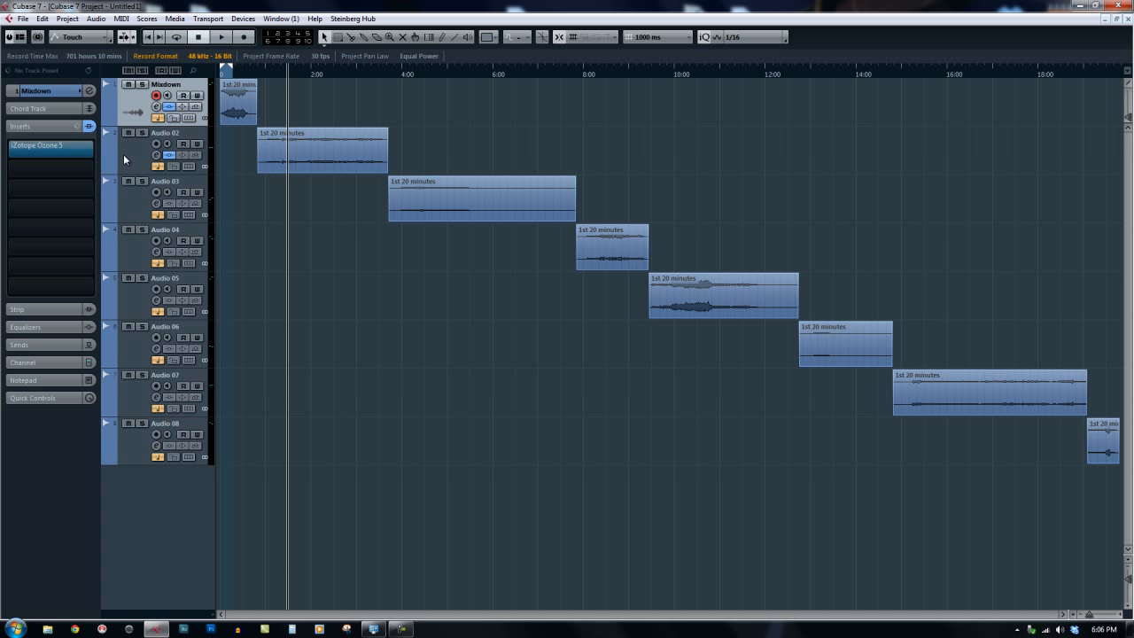
left_click(126, 161)
left_click(134, 194)
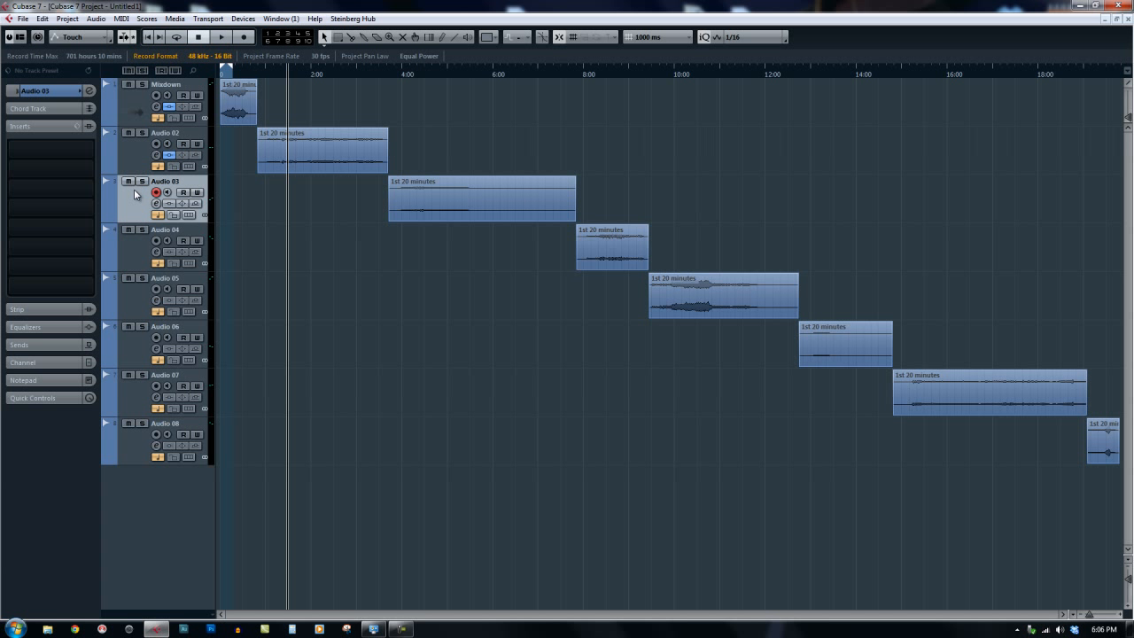
left_click(133, 160)
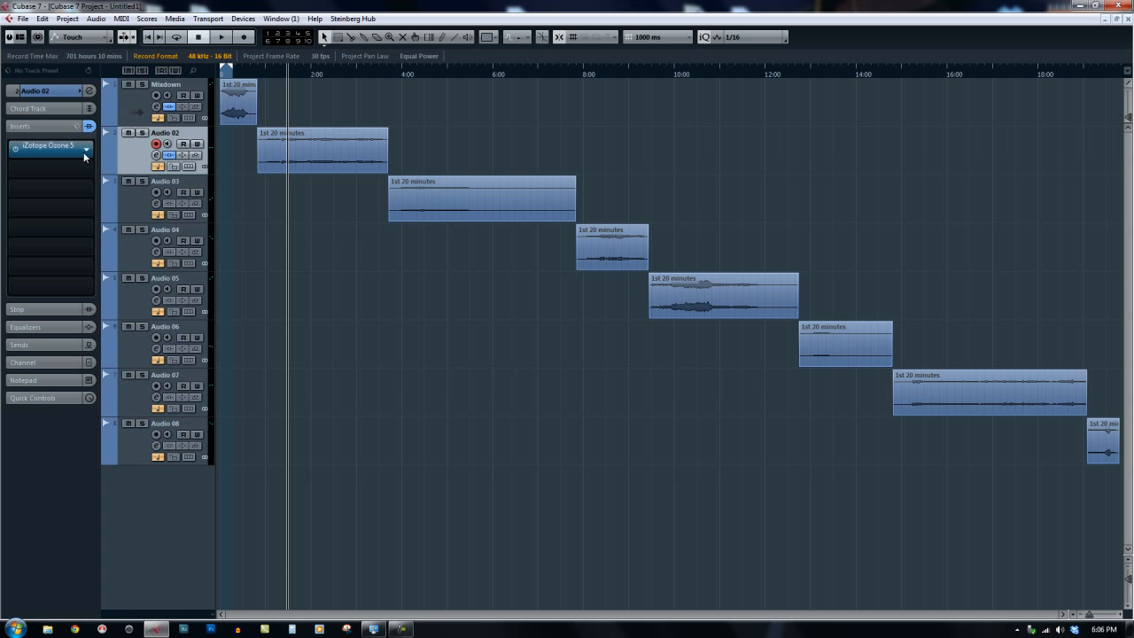
left_click(124, 185)
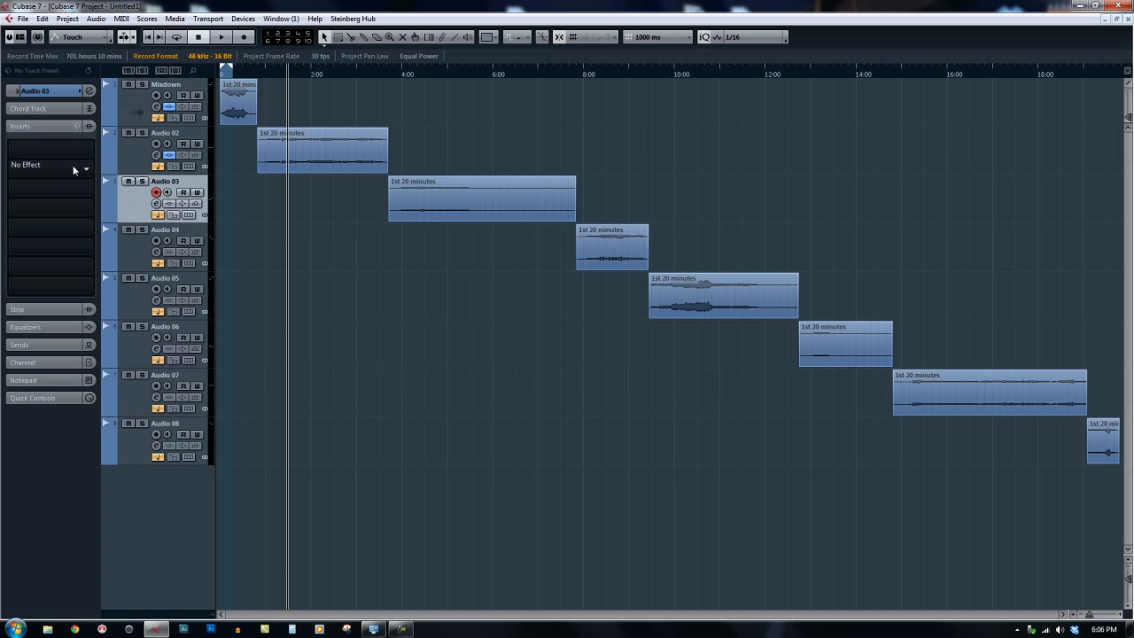
Step: Browse the Steinberg Dynamics effects available for the Audio 03 track's first insert slot without loading one
left_click(75, 166)
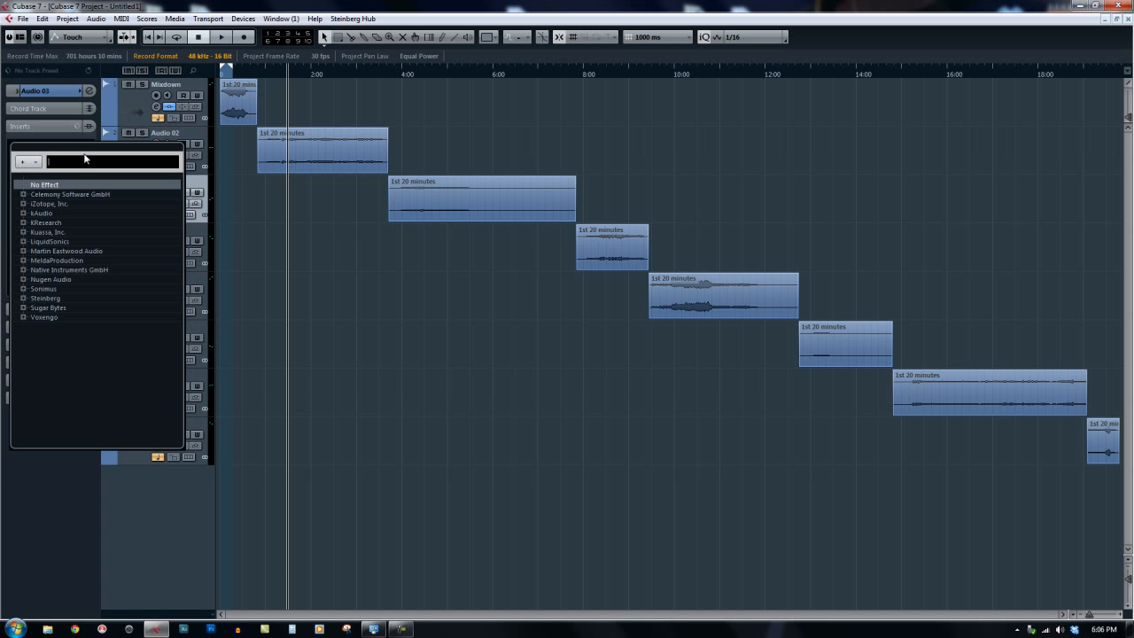
left_click(30, 298)
left_click(35, 326)
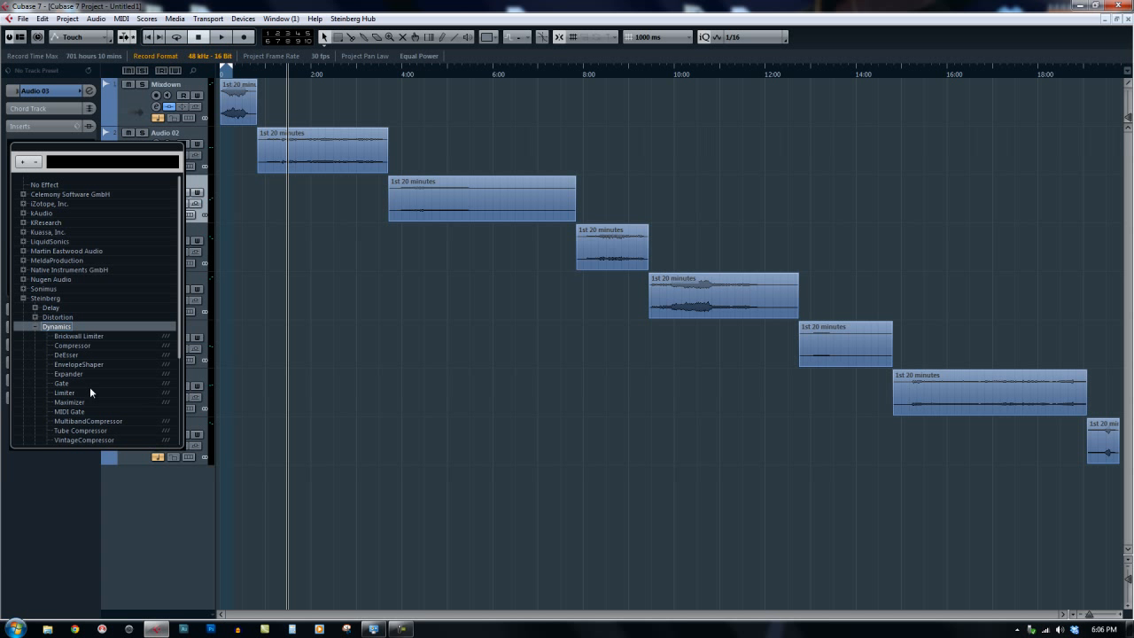
left_click(37, 325)
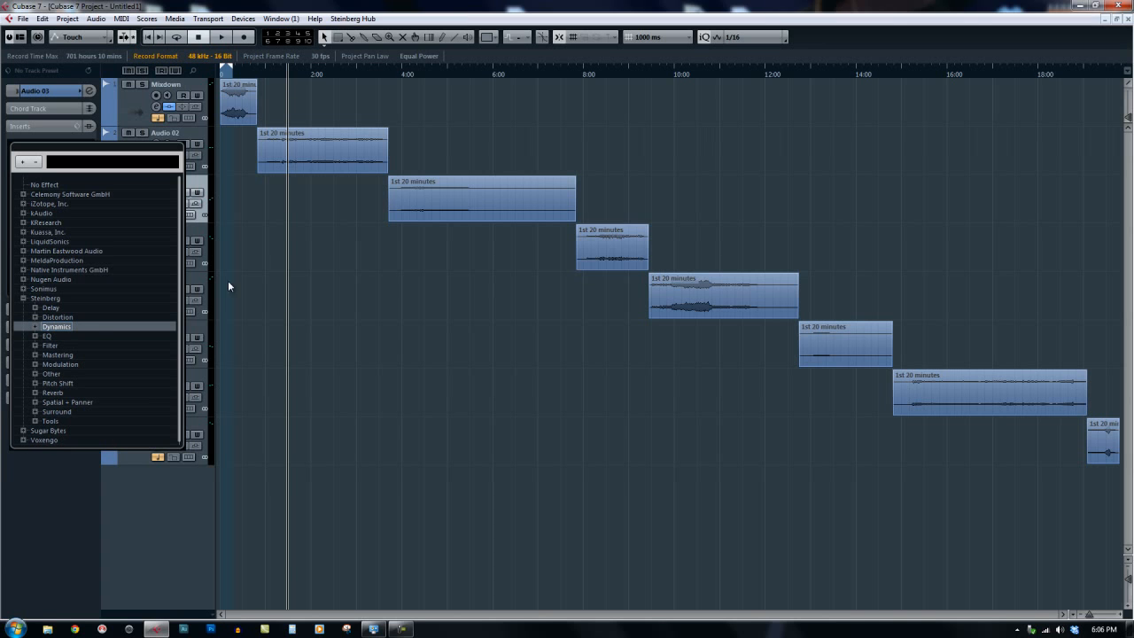
left_click(312, 308)
Step: Inspect the iZotope Ozone 5 window on the Audio 02 track and close it
left_click(138, 159)
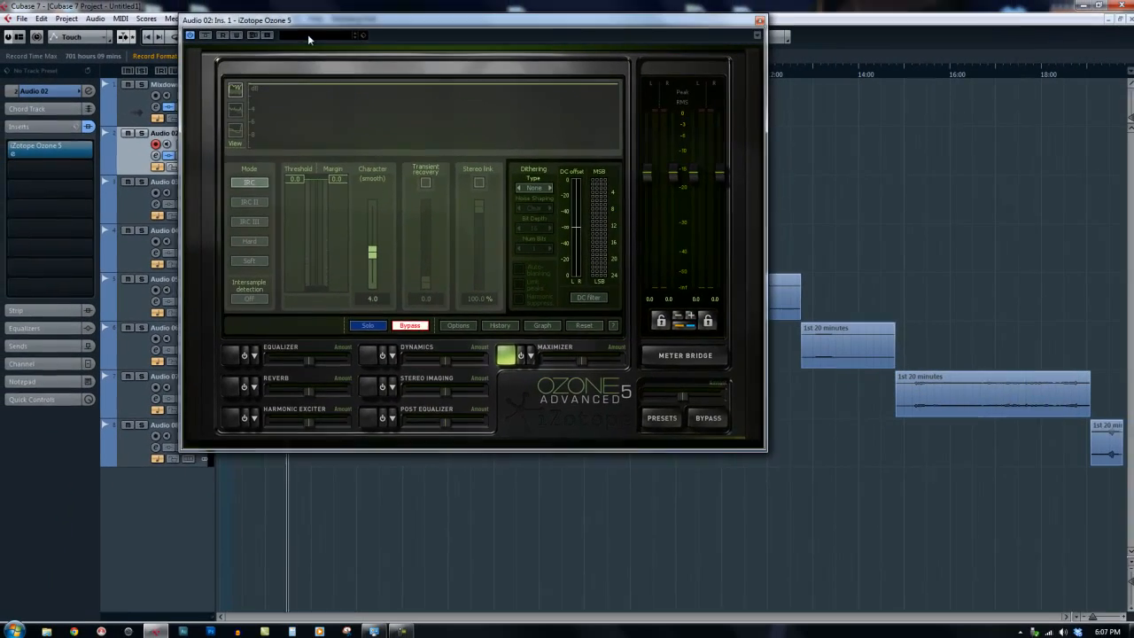
left_click_drag(327, 7, 388, 169)
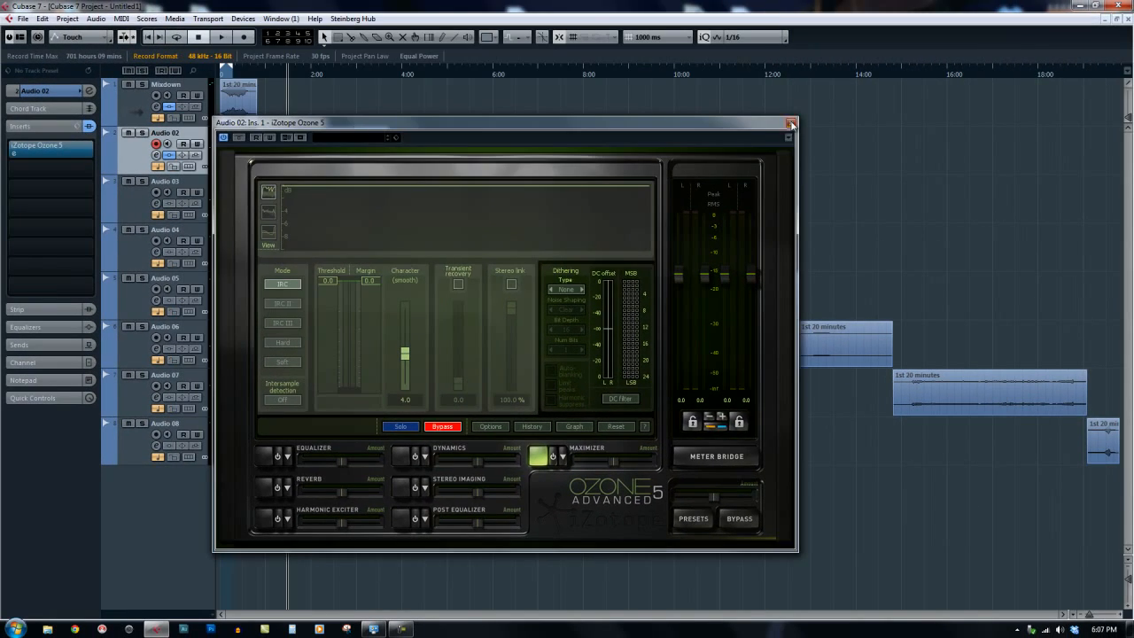
left_click(792, 123)
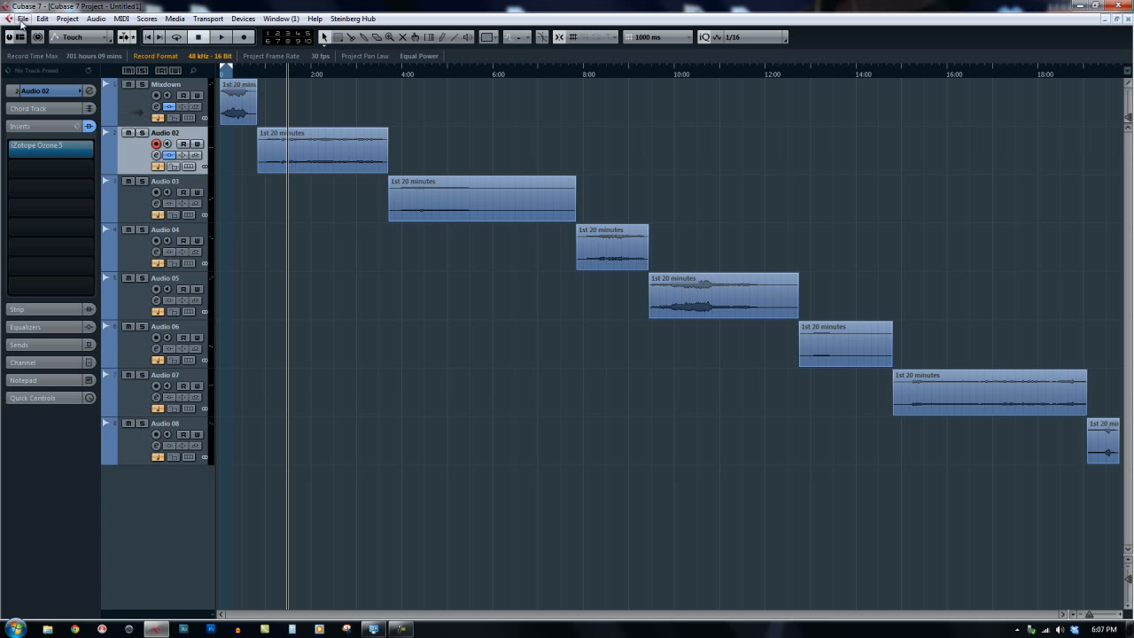
Step: Try setting up an audio mixdown export of the first section named Track 1 in Wave File format, closing the dialog without exporting
left_click(239, 115)
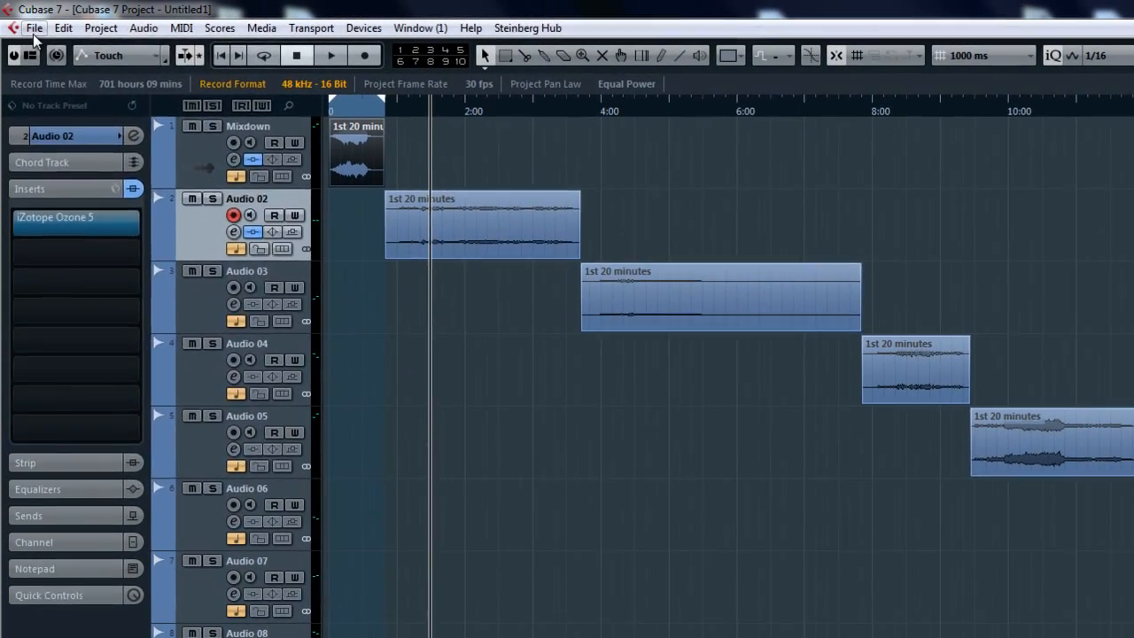
left_click(23, 18)
mouse_move(115, 346)
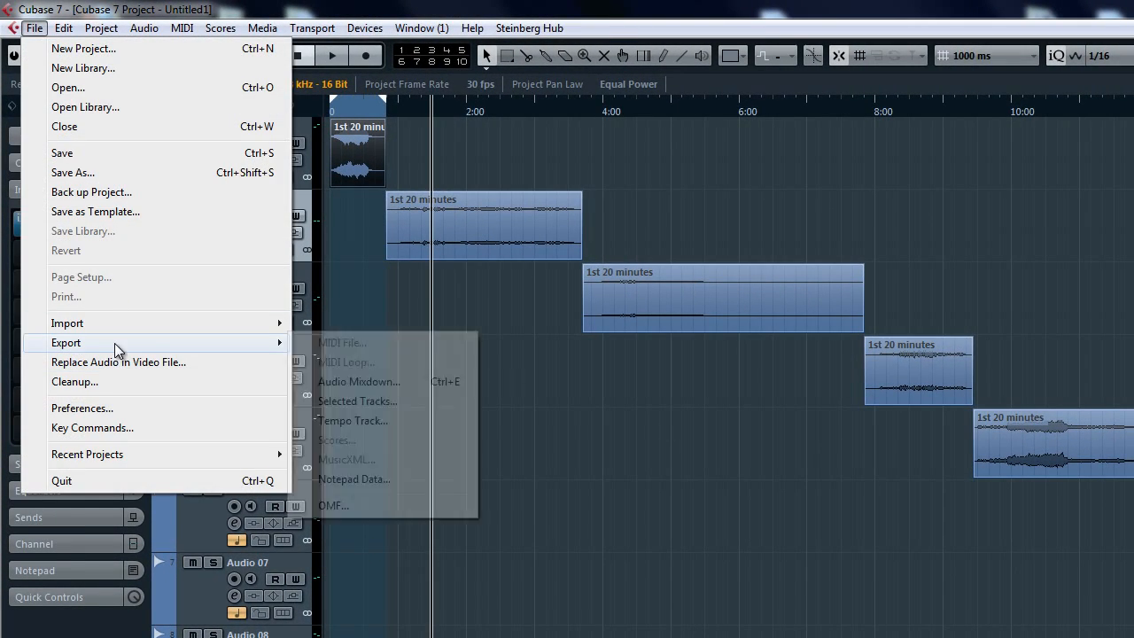
left_click(380, 381)
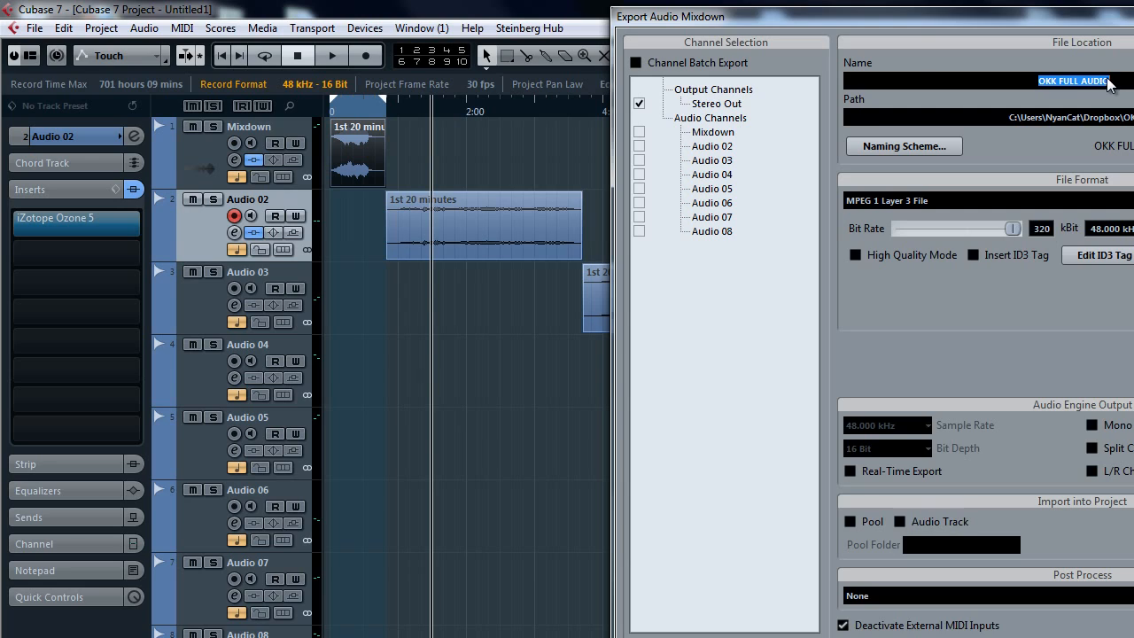
type("Trafck 1")
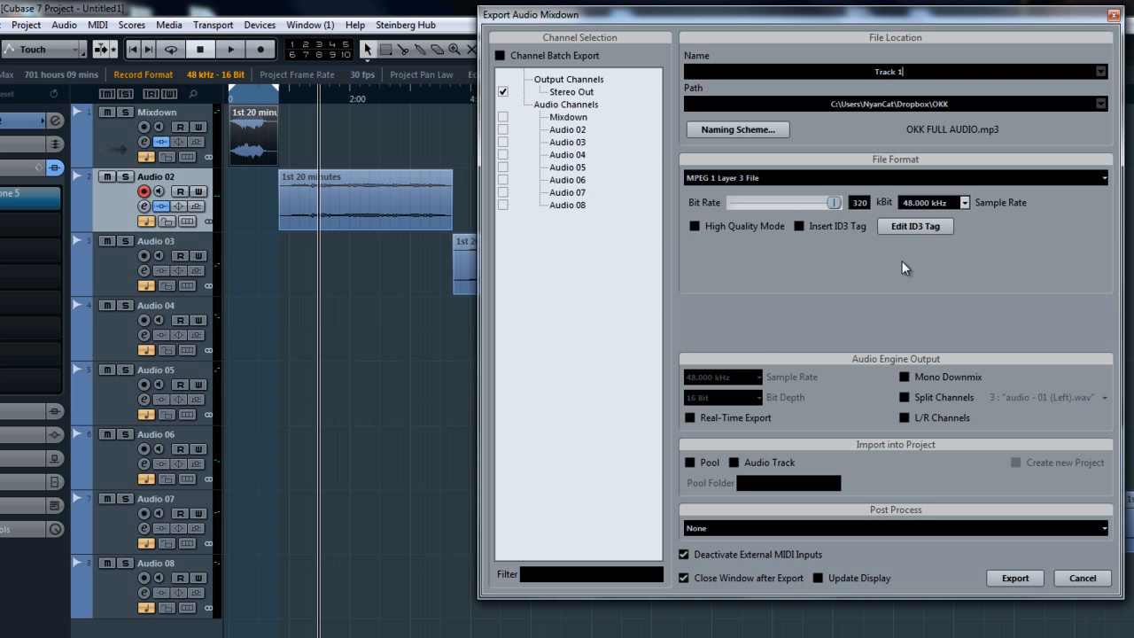
left_click(1098, 178)
left_click(795, 201)
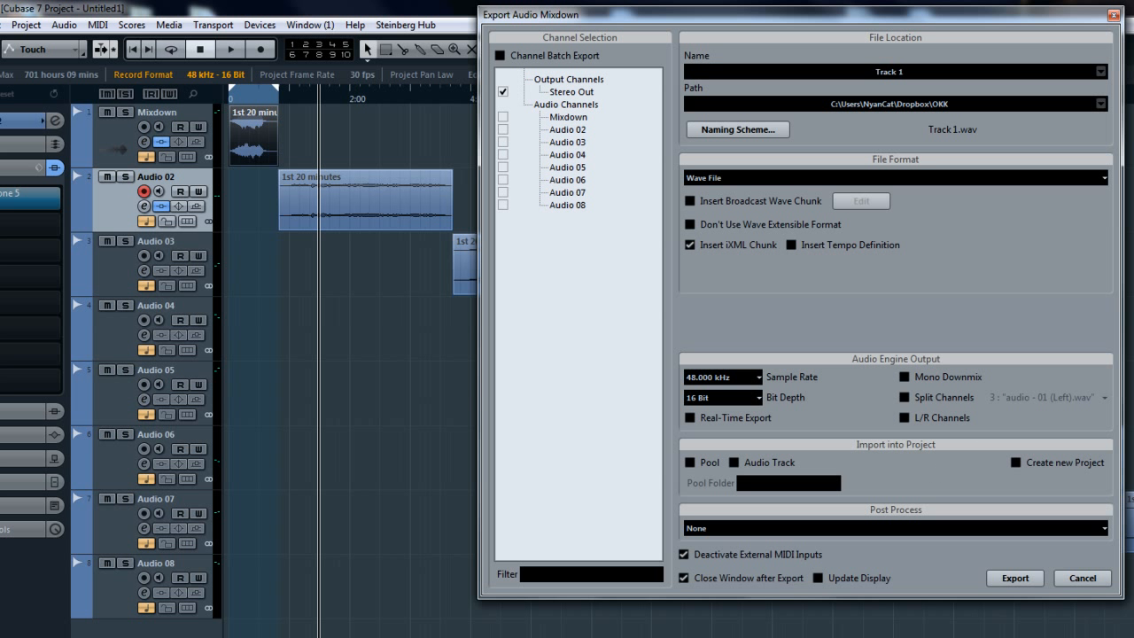
left_click(1083, 579)
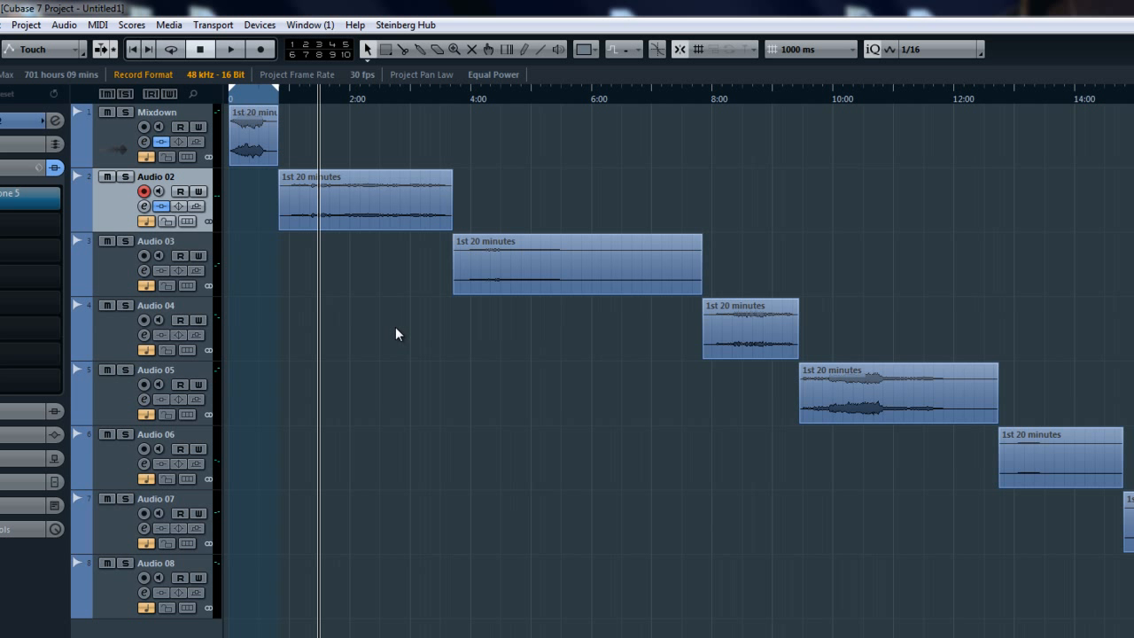
Step: Clear the StereoEnhancer and VSTDynamics effects from the Stereo Out channel's insert slots in the MixConsole
key("F3")
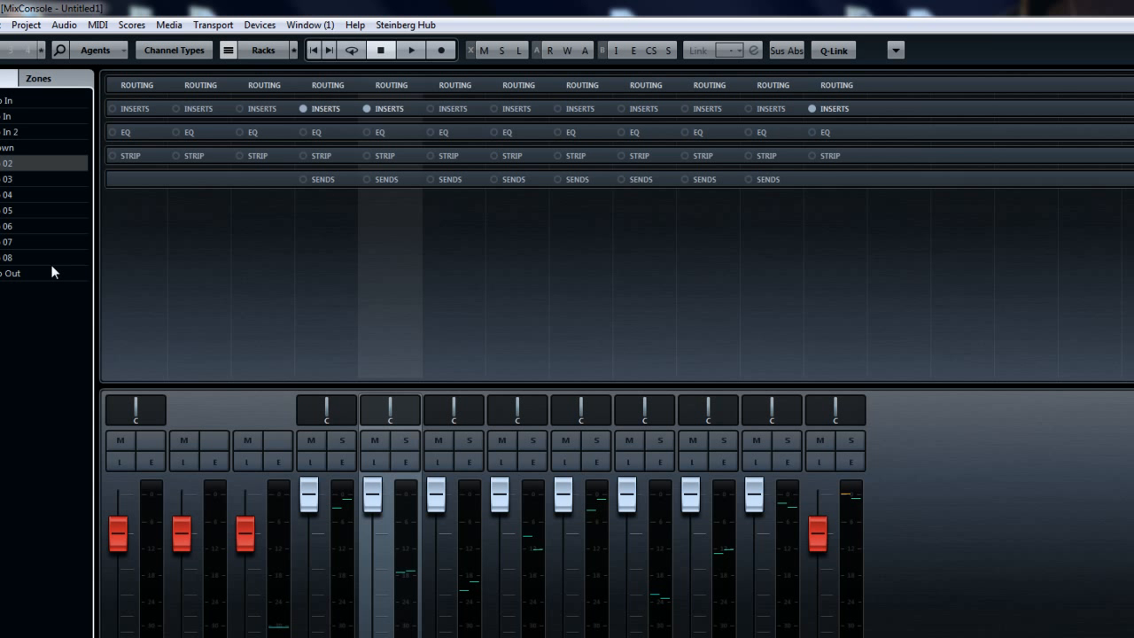
left_click(12, 273)
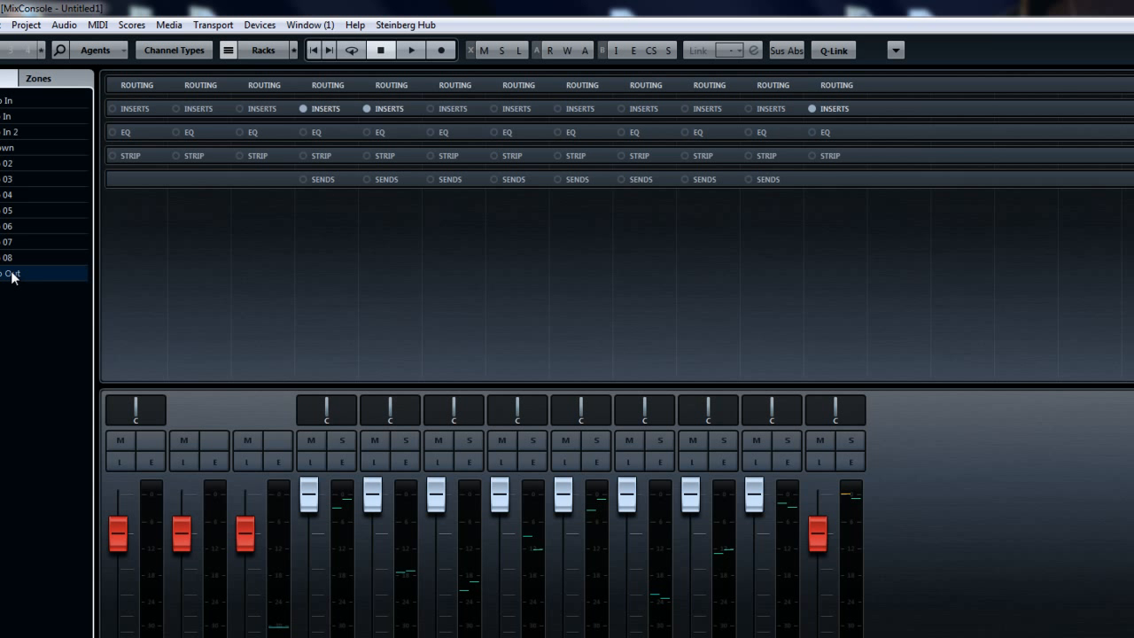
left_click(847, 111)
left_click(854, 133)
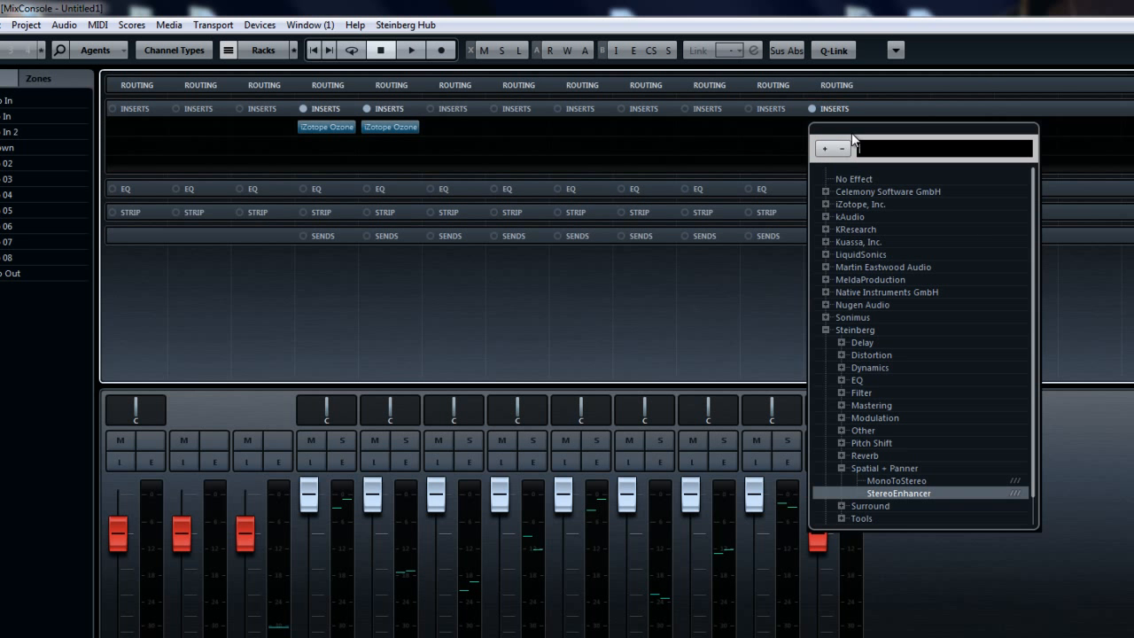
left_click(841, 177)
left_click(853, 147)
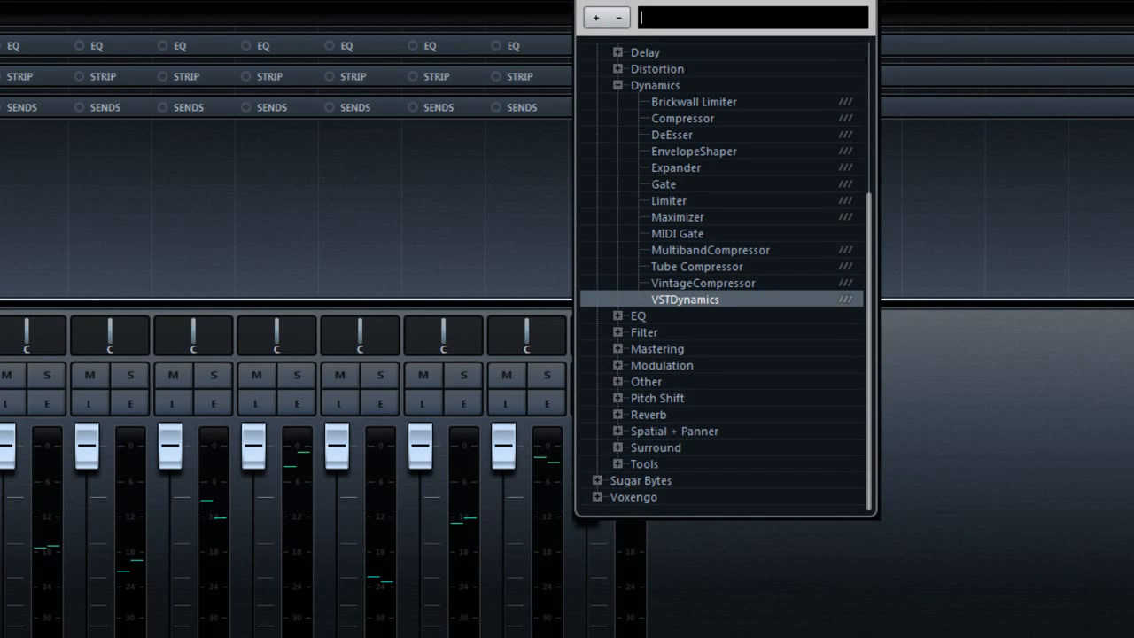
left_click(631, 25)
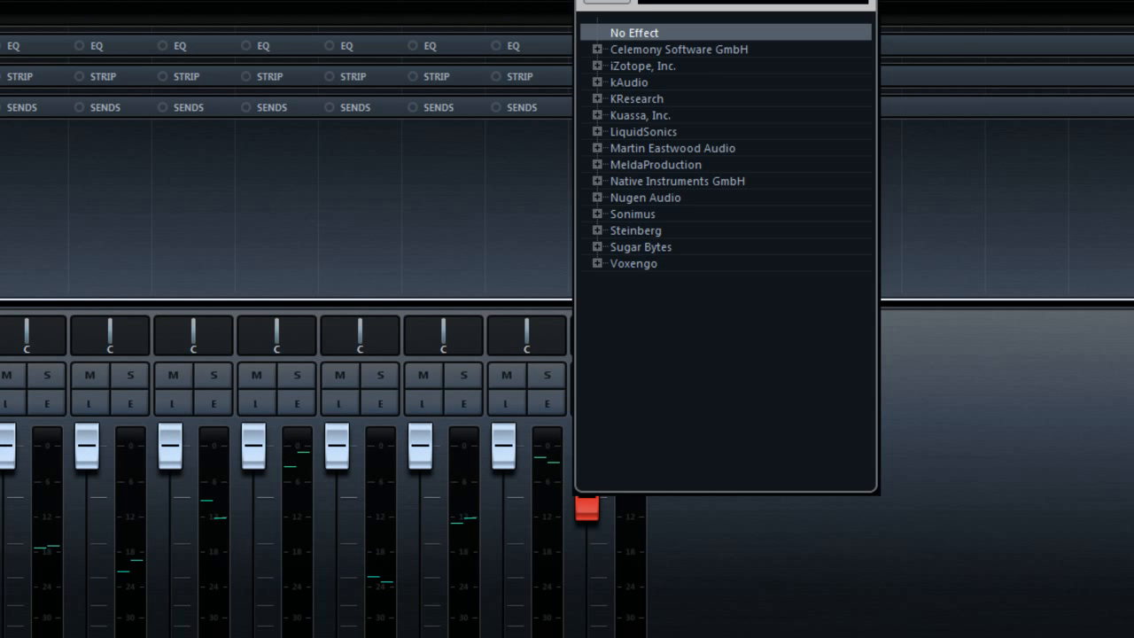
Step: Load Steinberg's Brickwall Limiter into the first insert slot of the Stereo Out channel
left_click(596, 231)
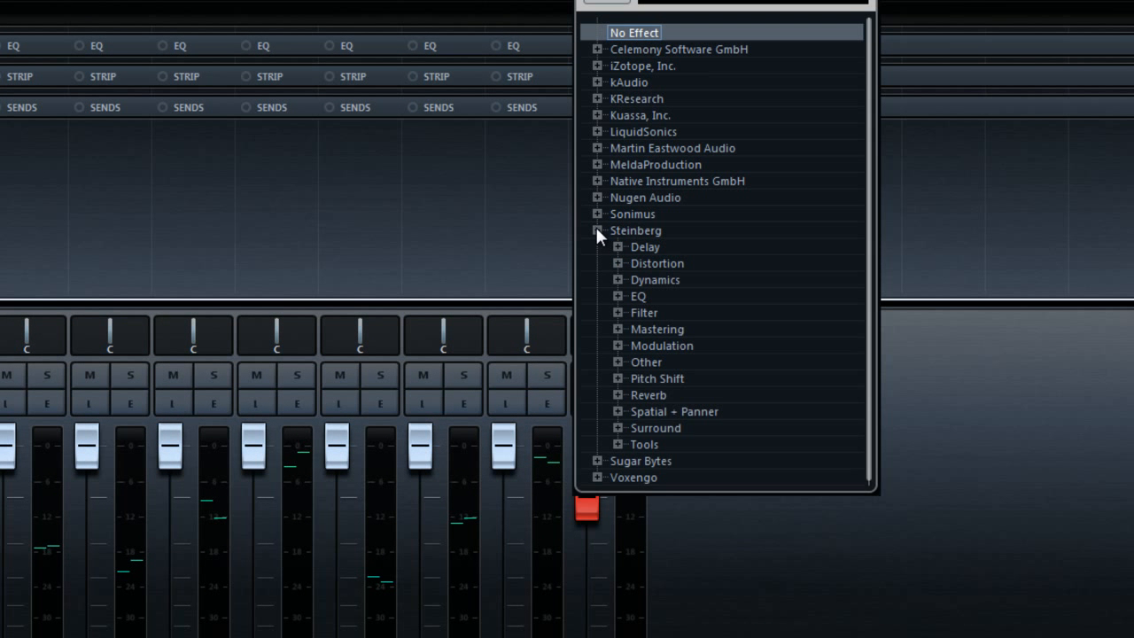
left_click(617, 280)
left_click(723, 296)
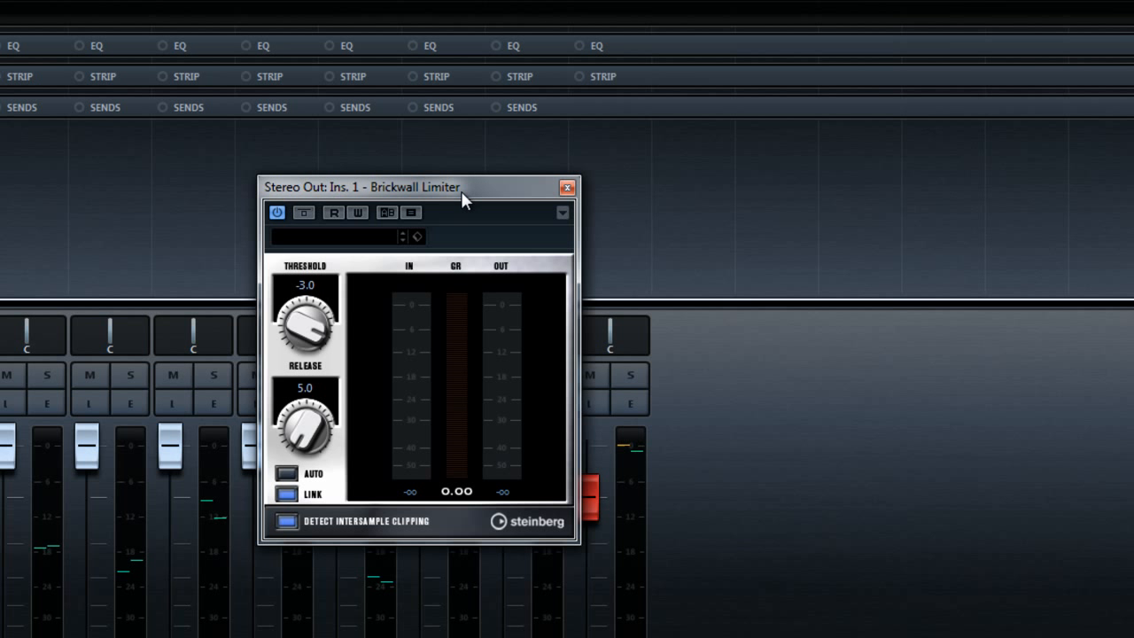
left_click_drag(461, 190, 462, 51)
Step: Try the Brickwall Limiter's threshold at -0.1 and at 0
left_click(316, 150)
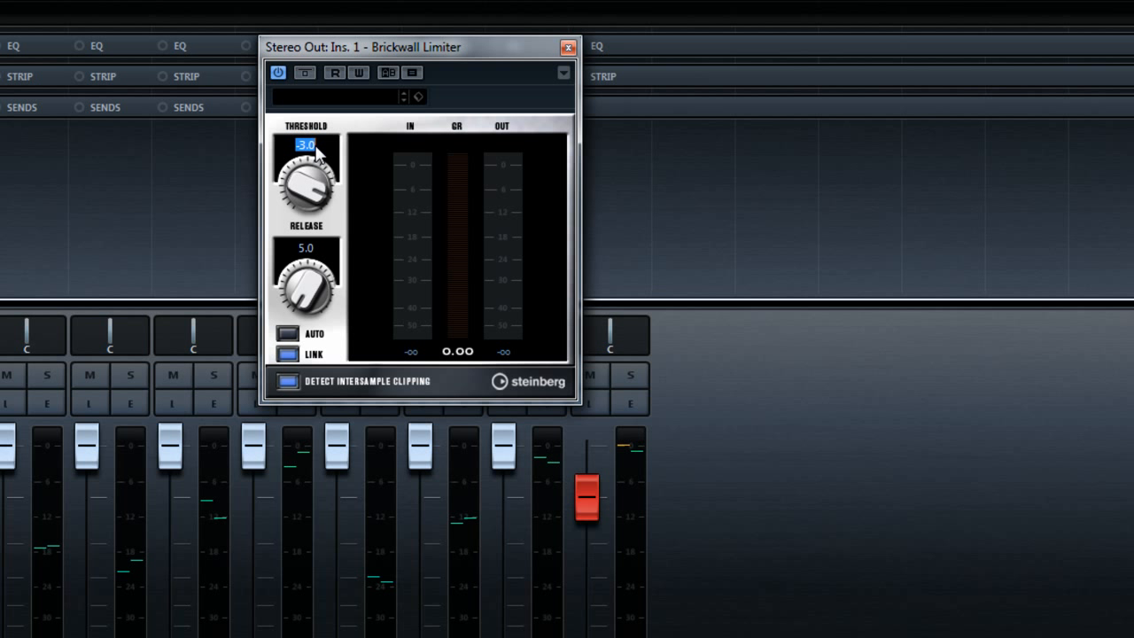
key("BackSpace")
type("-0.1")
key("Return")
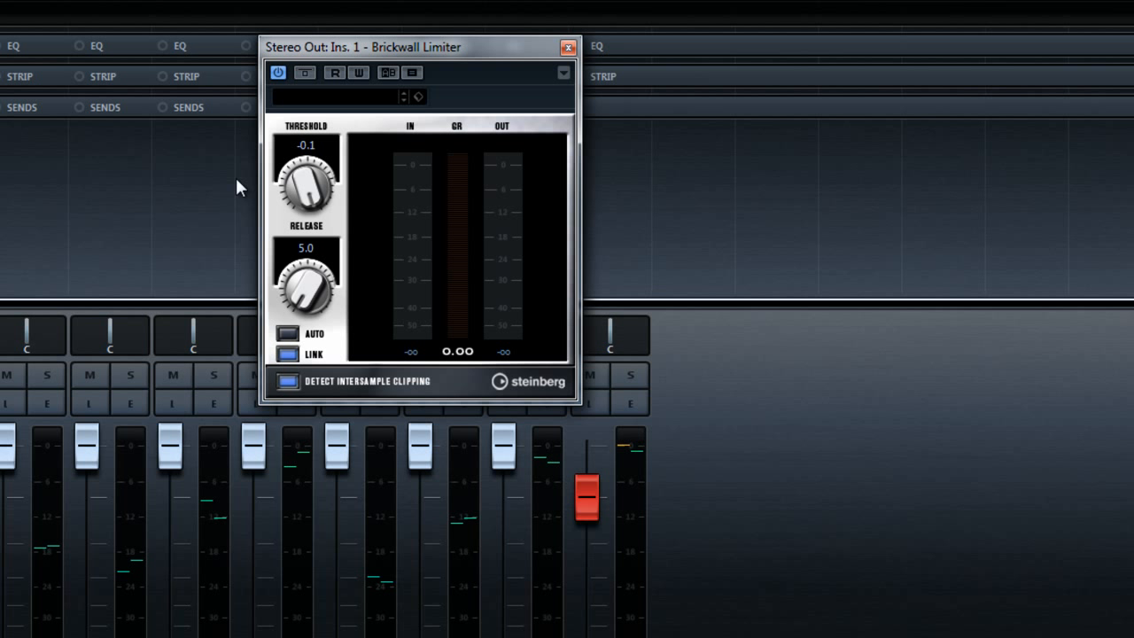
left_click(309, 145)
type("0")
key("Return")
Step: Set the Brickwall Limiter's threshold to -0.3 and close its plug-in window
left_click(314, 151)
type("-0.1")
type("3")
key("Return")
left_click_drag(460, 54, 954, 232)
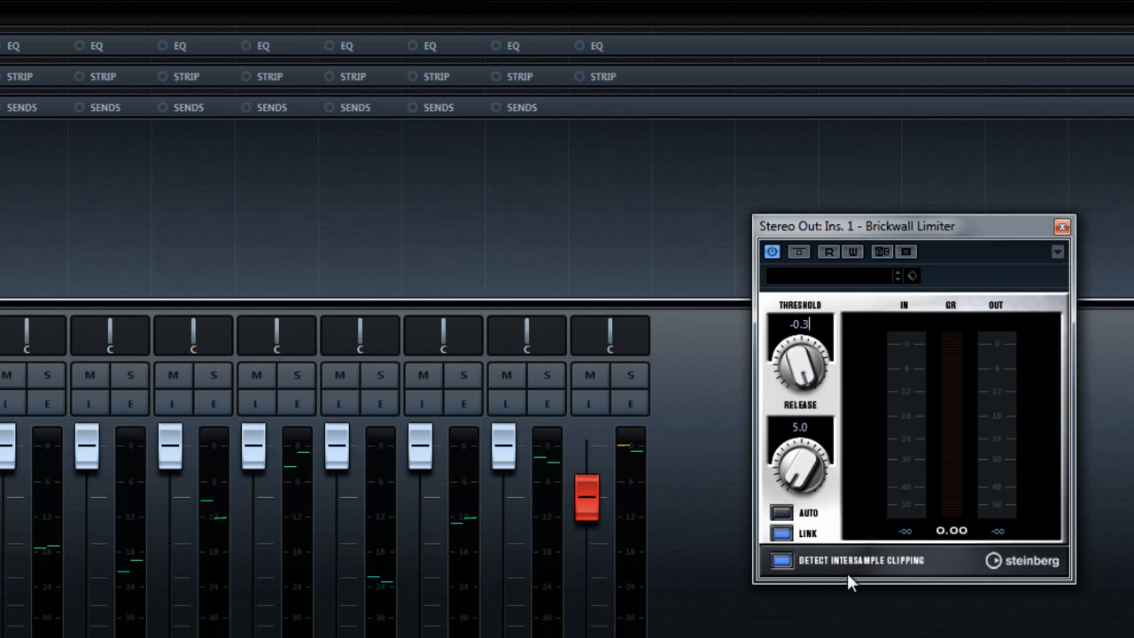
left_click(1063, 227)
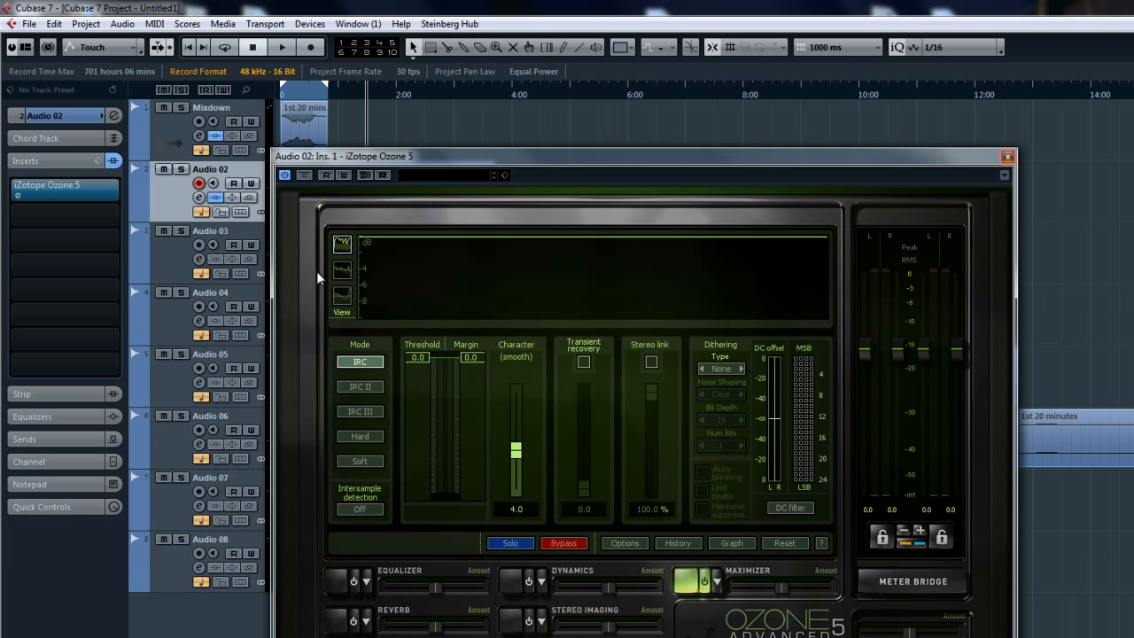
Step: Close the Audio 02 track's iZotope Ozone 5 window and switch to the next track and back to Audio 02
key("ctrl+w")
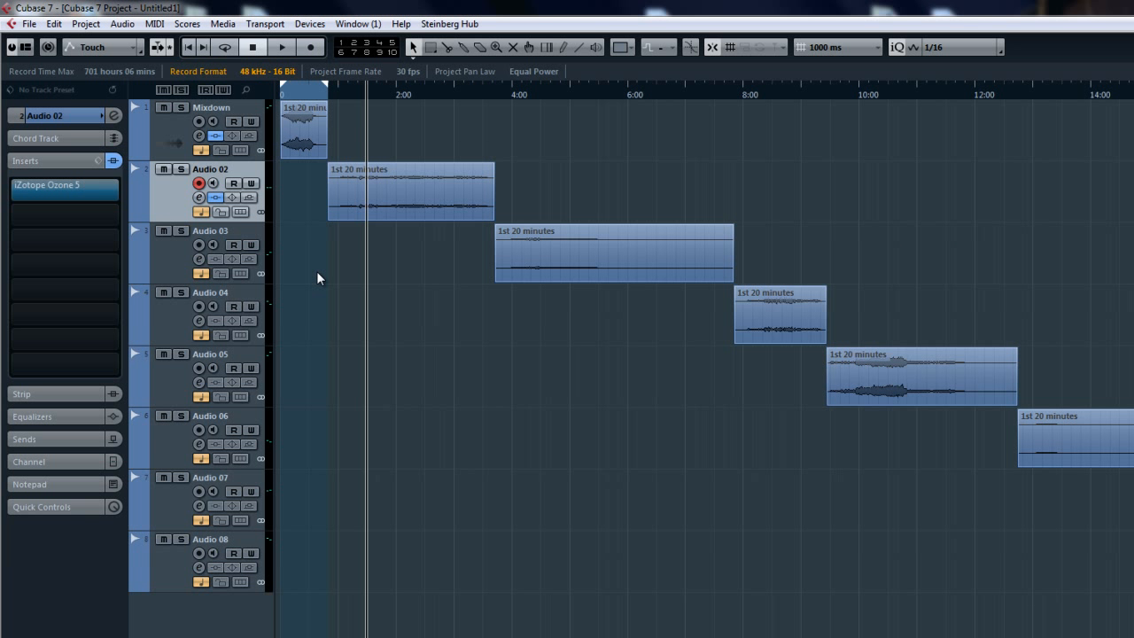
key("Down")
key("Up")
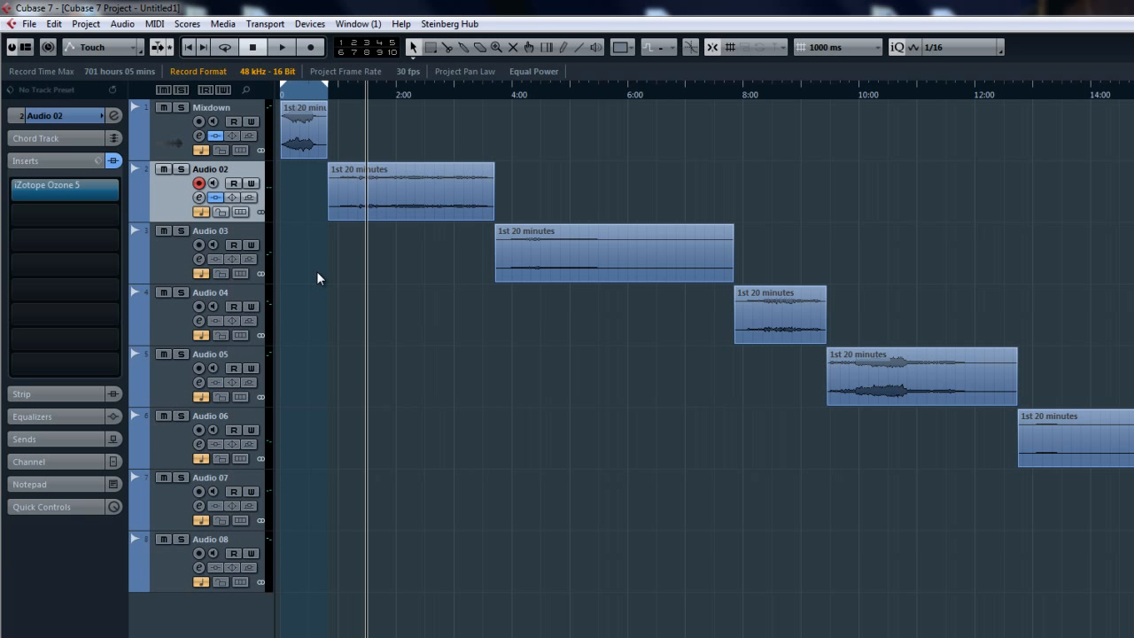